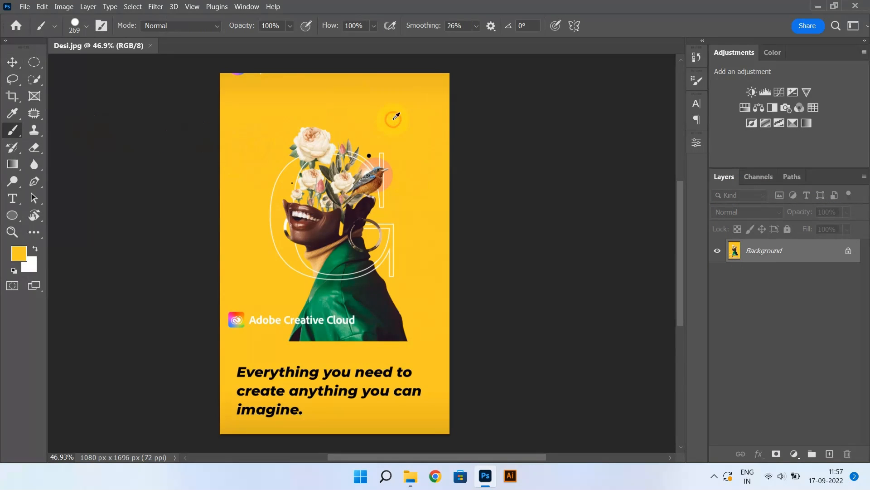
Add a yellow (#fec925) Solid Color fill layer above the Background and hide it
left_click(794, 454)
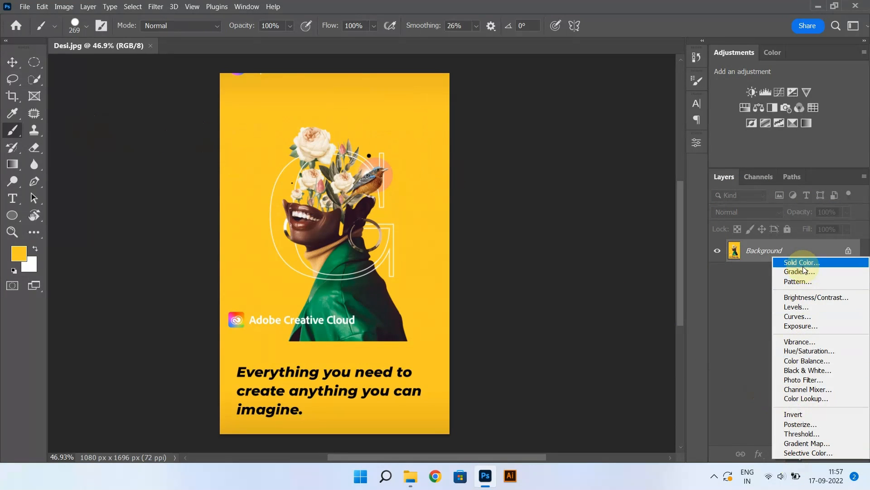
left_click(791, 261)
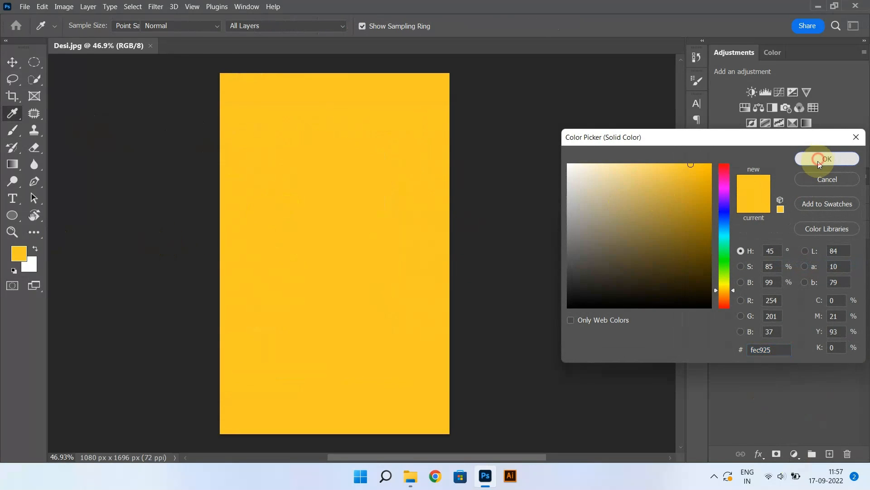
left_click(821, 160)
left_click(721, 250)
scroll(281, 178, "up", 4)
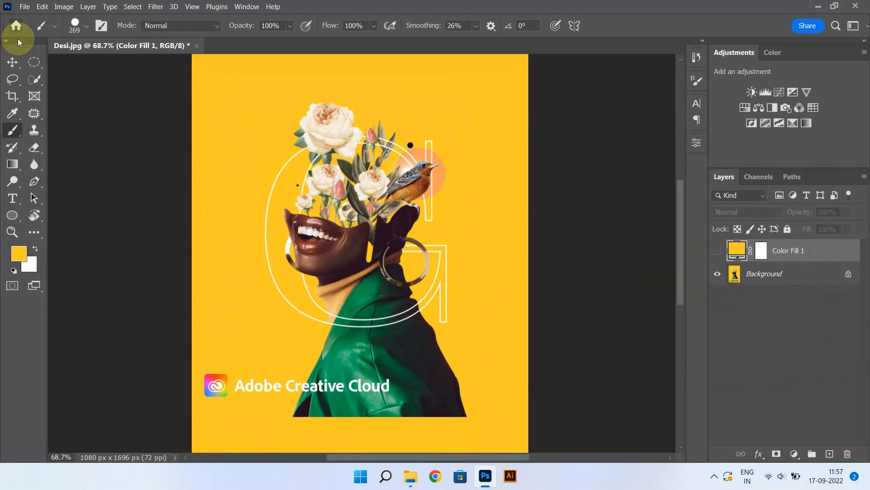
Place the cut-out photo PngItem_1290999 from the Design folder into the poster as an embedded image
left_click(9, 65)
left_click(24, 7)
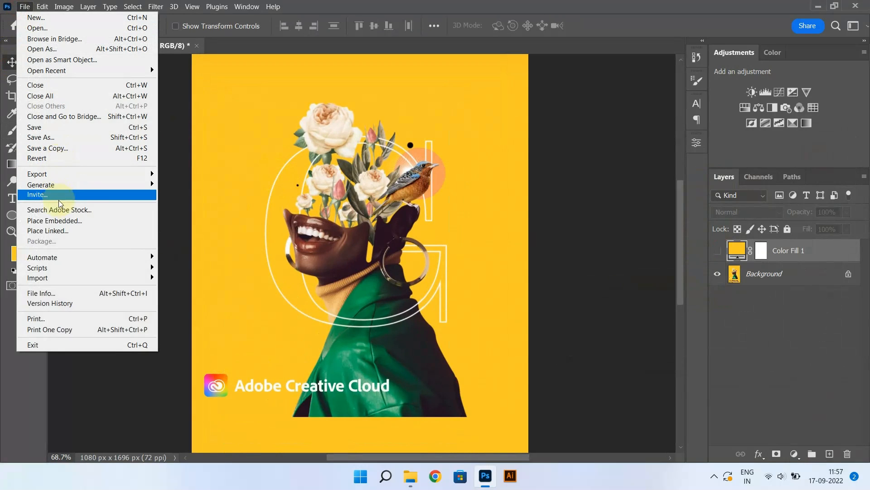
left_click(54, 221)
left_click(333, 117)
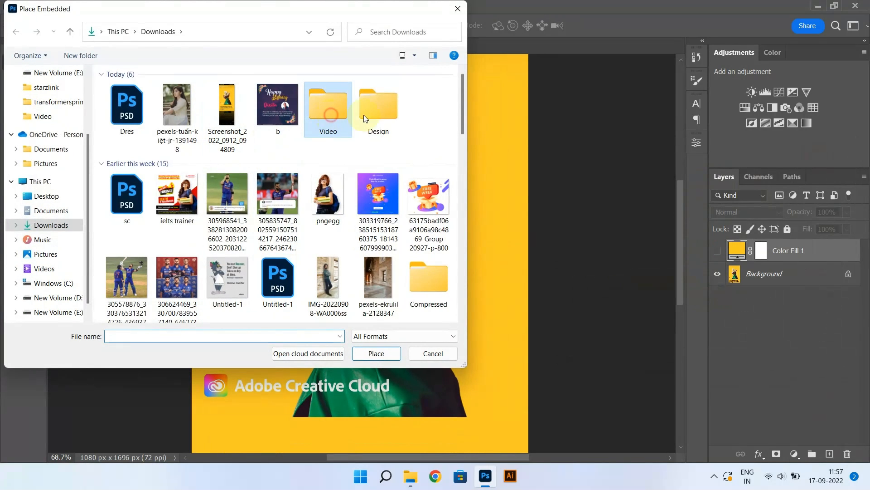
double_click(378, 105)
double_click(313, 93)
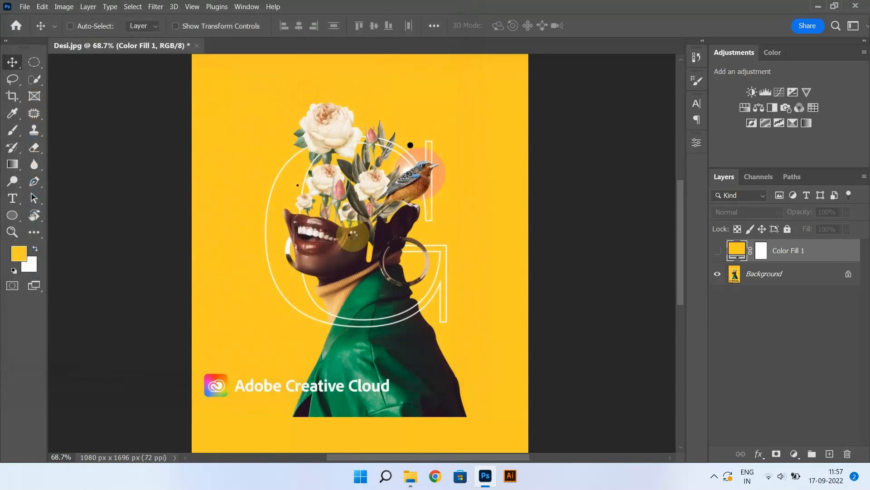
Scale the placed woman to about 80% and position her over the original figure
left_click_drag(361, 215, 348, 358)
scroll(347, 269, "down", 6)
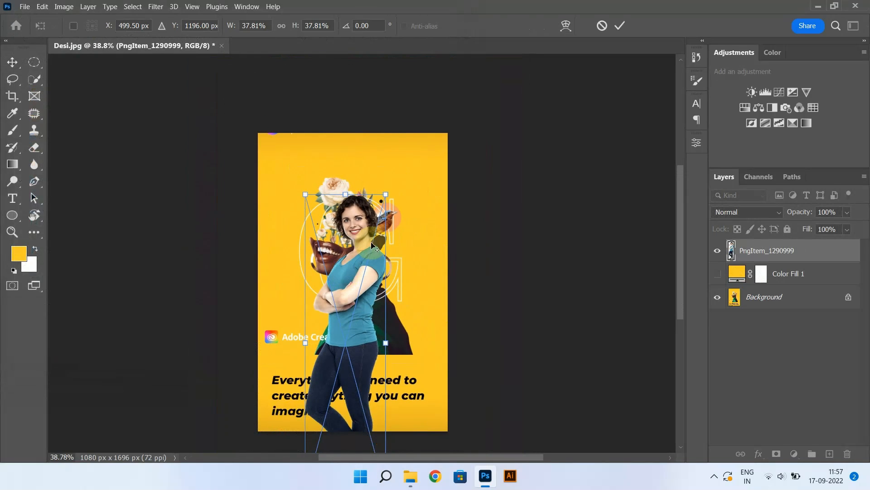
left_click_drag(386, 194, 529, 88)
left_click_drag(355, 211, 336, 323)
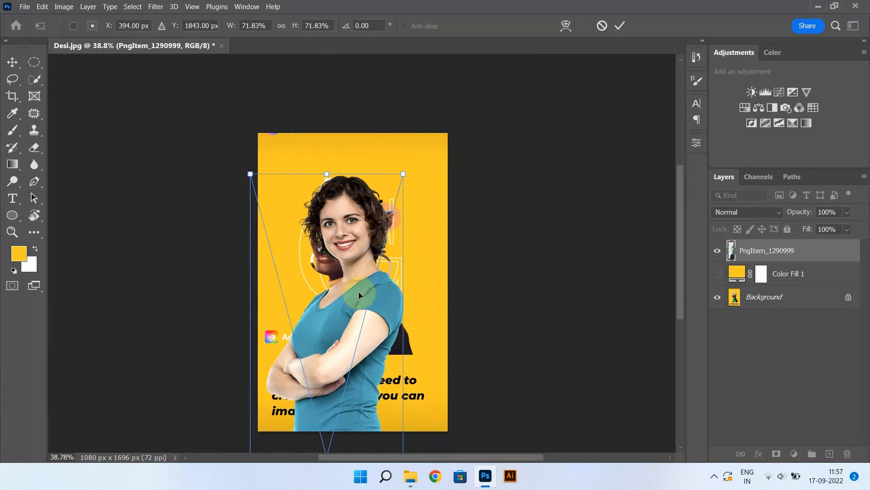
left_click_drag(409, 175, 419, 141)
left_click_drag(365, 211, 360, 251)
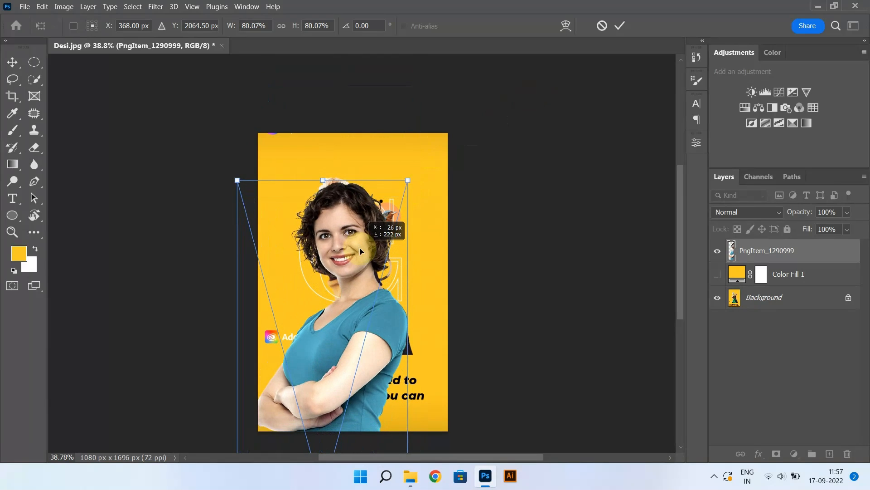
left_click_drag(412, 181, 409, 171)
mouse_move(315, 300)
left_mouse_down()
mouse_move(355, 281)
mouse_move(314, 297)
left_mouse_up()
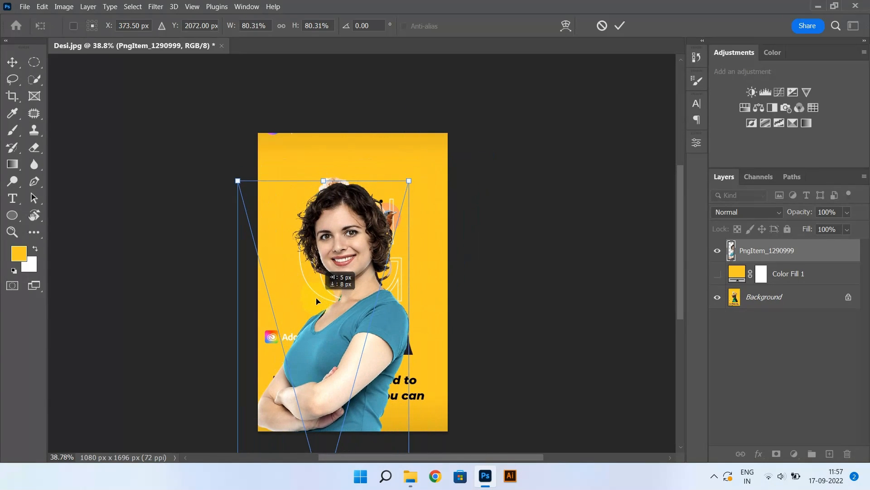
key("Return")
Add a layer mask to the woman and paint black in a rectangular selection to hide her below the original figure's base, clearing the selection
left_click(777, 452)
scroll(252, 216, "up", 3)
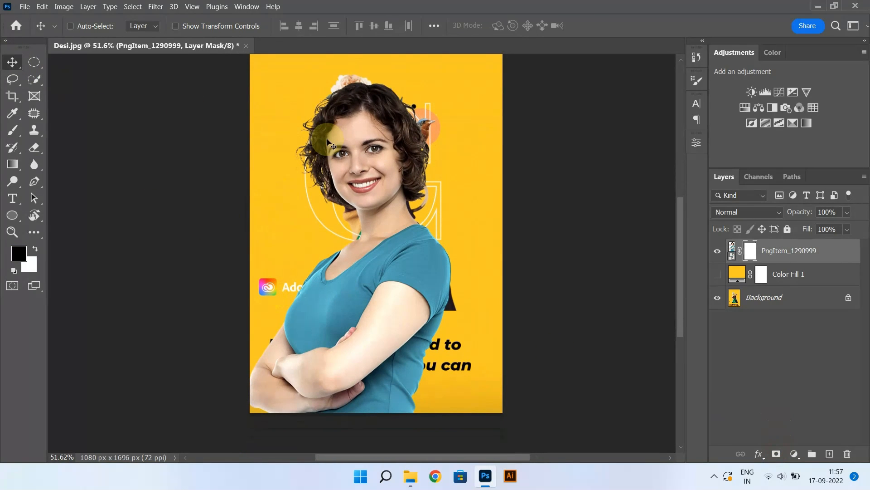
scroll(319, 148, "down", 2)
key("l")
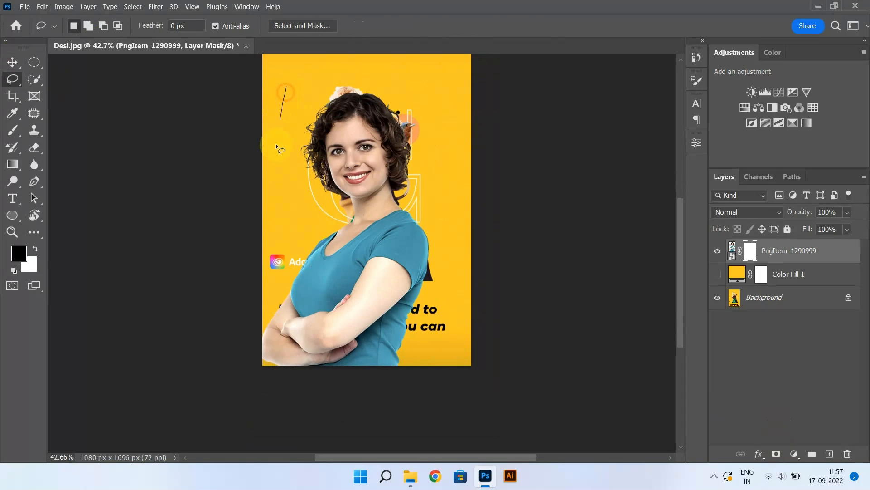
right_click(34, 61)
left_click(100, 61)
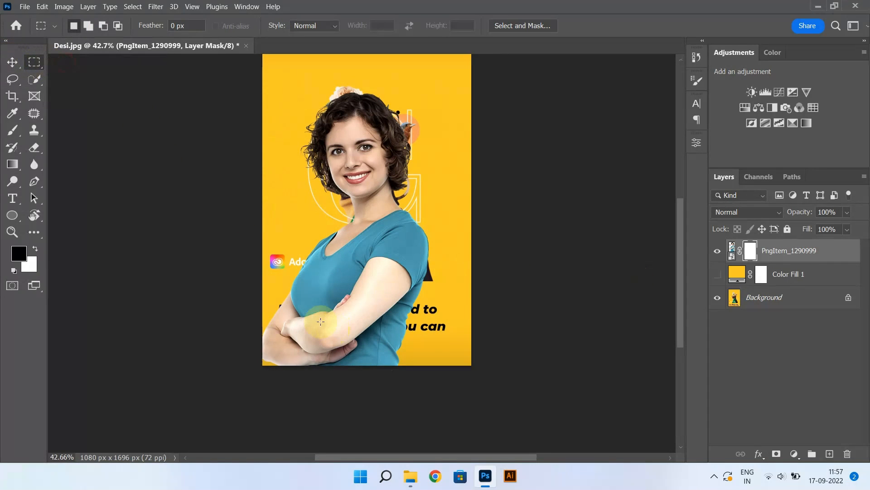
left_click_drag(256, 283, 510, 374)
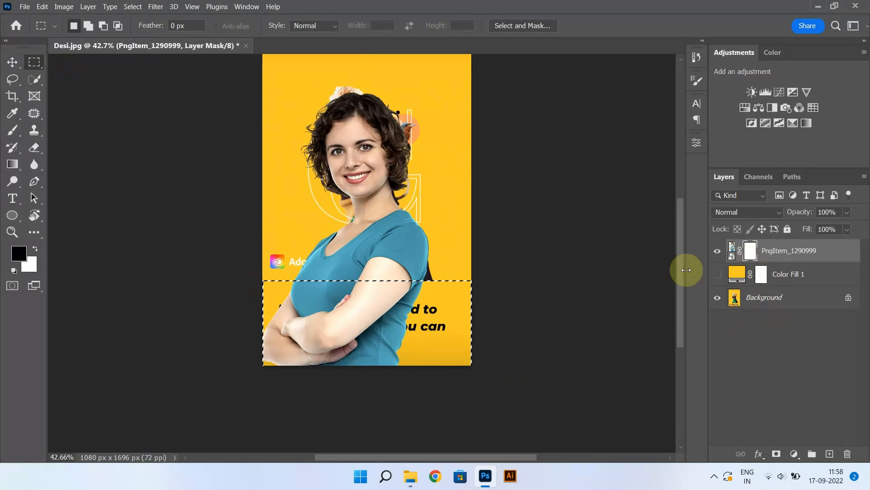
left_click(19, 131)
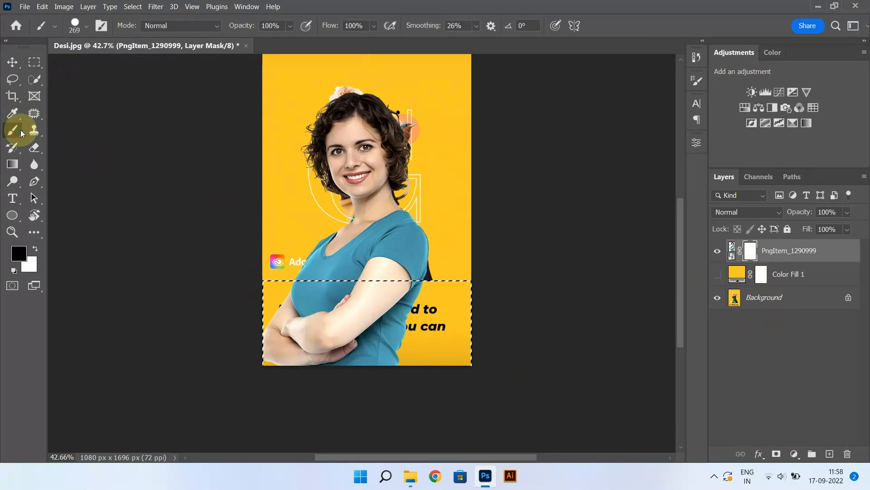
mouse_move(345, 318)
left_mouse_down()
mouse_move(292, 287)
mouse_move(537, 303)
left_mouse_up()
key("ctrl+d")
scroll(427, 240, "up", 2)
scroll(427, 240, "up", 1)
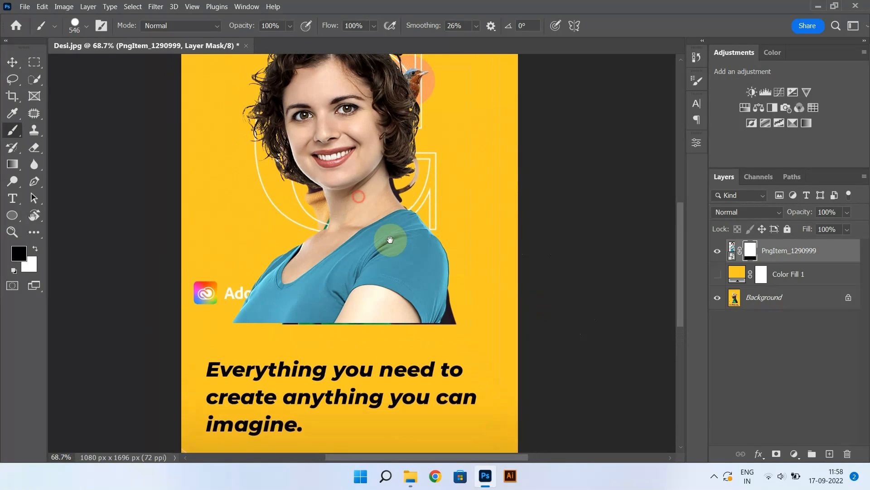
Lower the woman layer's opacity to 36% to compare her face with the original artwork, and restore it to 100%
left_click(10, 66)
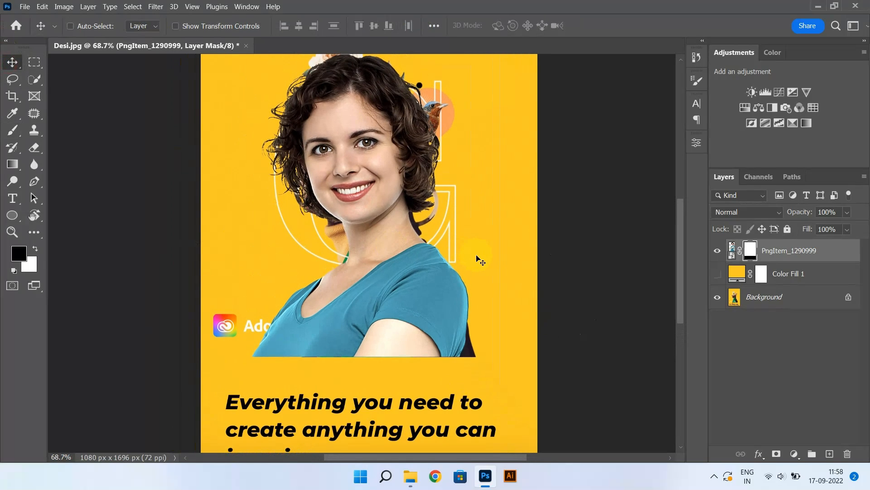
left_click_drag(396, 197, 478, 263)
scroll(439, 222, "up", 4)
left_click_drag(476, 221, 464, 205)
left_click_drag(794, 213, 761, 213)
scroll(442, 181, "up", 5)
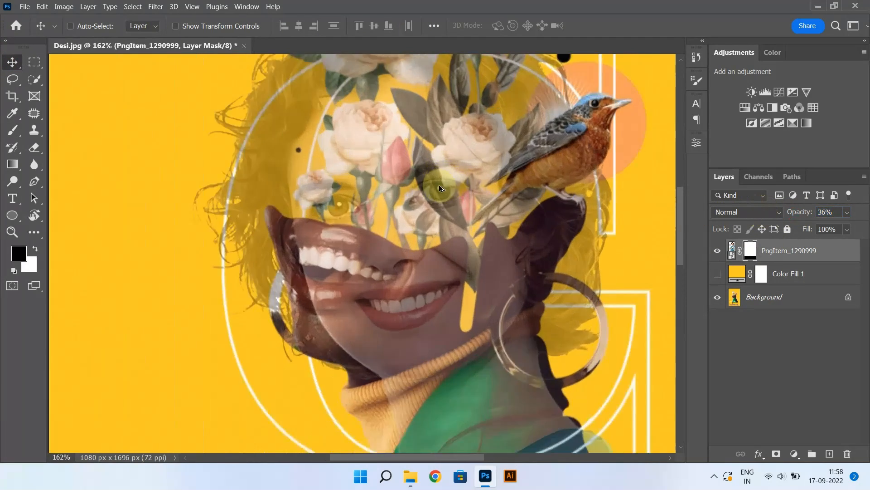
left_click_drag(372, 211, 380, 228)
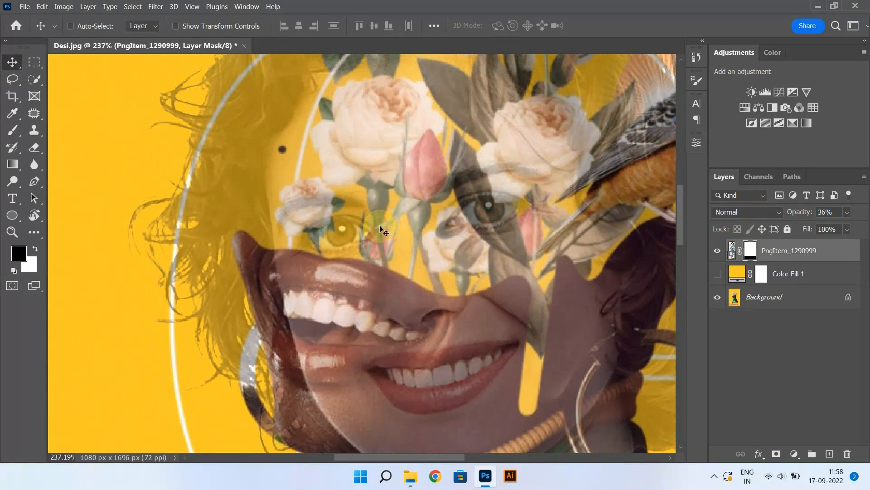
left_click_drag(800, 213, 862, 213)
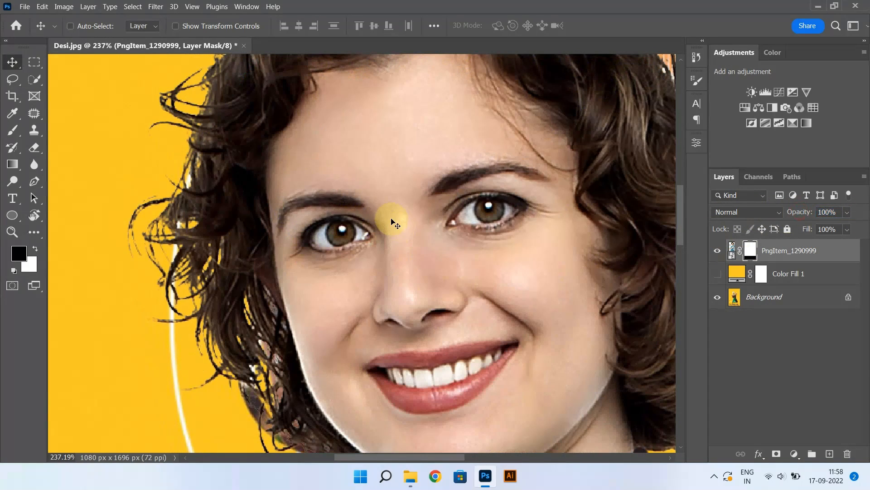
Reduce the woman layer's opacity to 60% and brush black on its mask along the original face's wavy cut edge
left_click(12, 131)
left_click_drag(225, 191, 48, 177)
left_click_drag(333, 199, 194, 203)
mouse_move(137, 211)
left_mouse_down()
mouse_move(227, 224)
mouse_move(329, 199)
left_mouse_up()
key("ctrl+z")
left_click_drag(264, 186, 256, 186)
left_click_drag(798, 211, 774, 213)
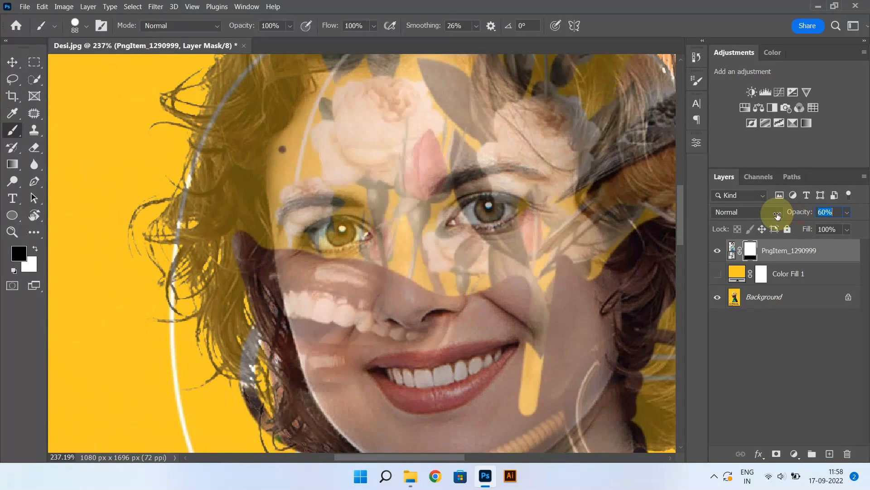
mouse_move(177, 206)
left_mouse_down()
mouse_move(231, 193)
mouse_move(302, 219)
mouse_move(343, 217)
mouse_move(480, 259)
mouse_move(559, 228)
mouse_move(307, 232)
left_mouse_up()
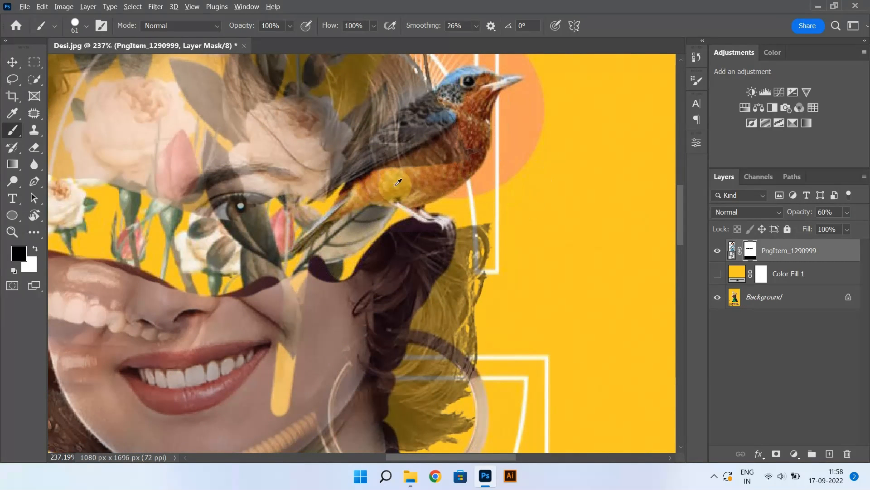
Mask out the remaining forehead and hair above the cut edge, restoring the layer's opacity to 100% and showing Color Fill 1
scroll(374, 173, "down", 3)
left_click_drag(323, 137, 338, 138)
mouse_move(451, 135)
left_mouse_down()
mouse_move(270, 167)
mouse_move(116, 132)
mouse_move(358, 79)
left_mouse_up()
left_click_drag(797, 213, 869, 218)
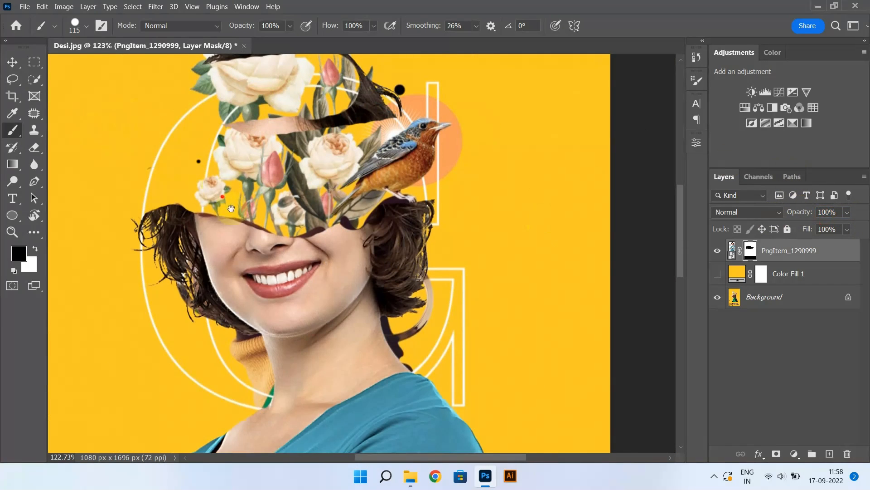
left_click_drag(325, 194, 346, 231)
mouse_move(277, 191)
left_mouse_down()
mouse_move(410, 136)
mouse_move(414, 89)
mouse_move(234, 89)
left_mouse_up()
left_click(721, 273)
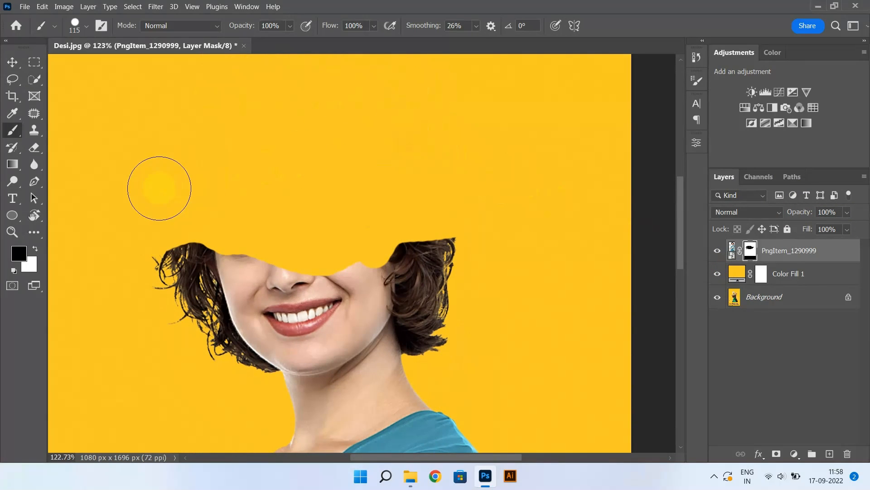
Clean up leftover hair traces around the cut edge on the woman's layer mask
scroll(139, 200, "down", 1)
scroll(133, 227, "up", 2)
left_click_drag(141, 241, 127, 253)
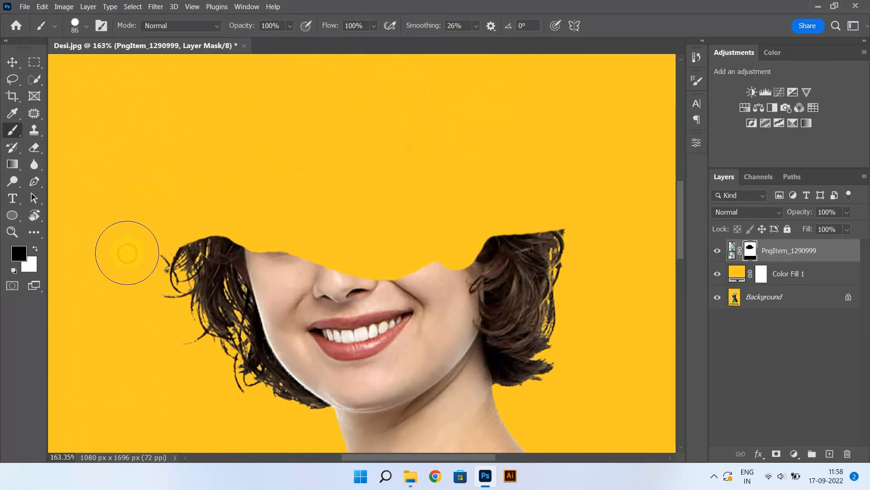
scroll(167, 205, "down", 1)
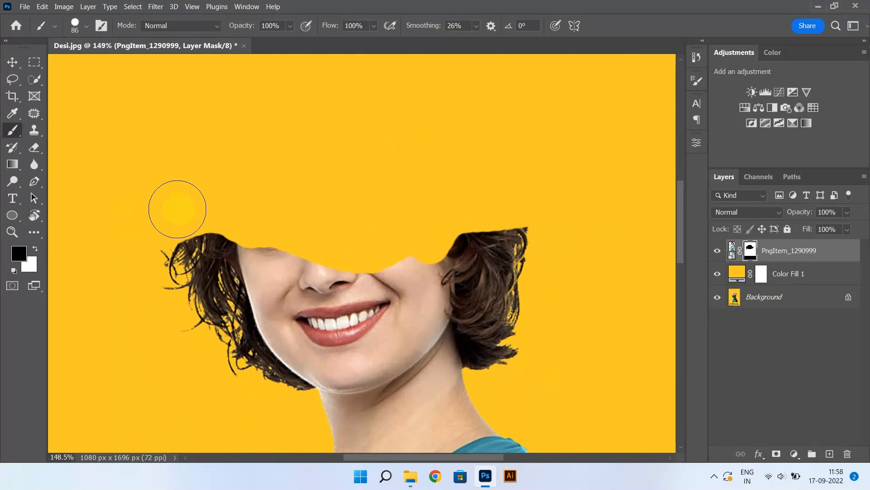
scroll(254, 206, "up", 1)
left_click_drag(438, 213, 427, 213)
scroll(290, 195, "down", 2)
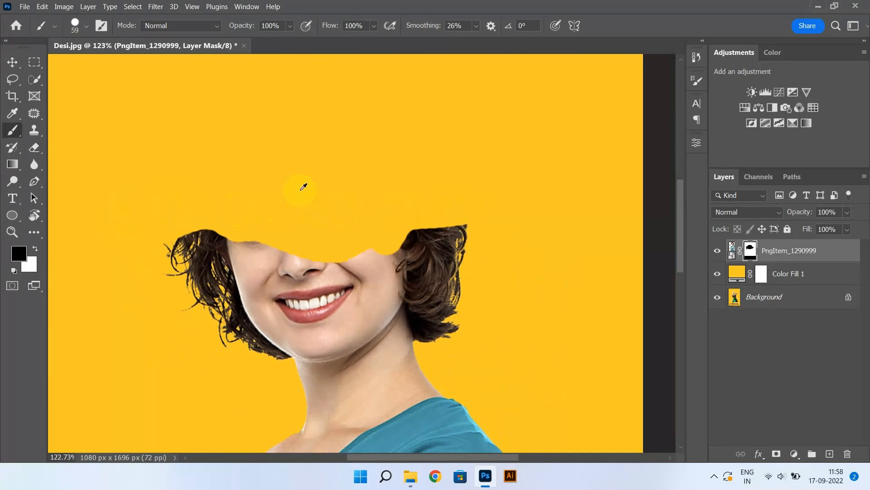
left_click_drag(299, 212, 358, 199)
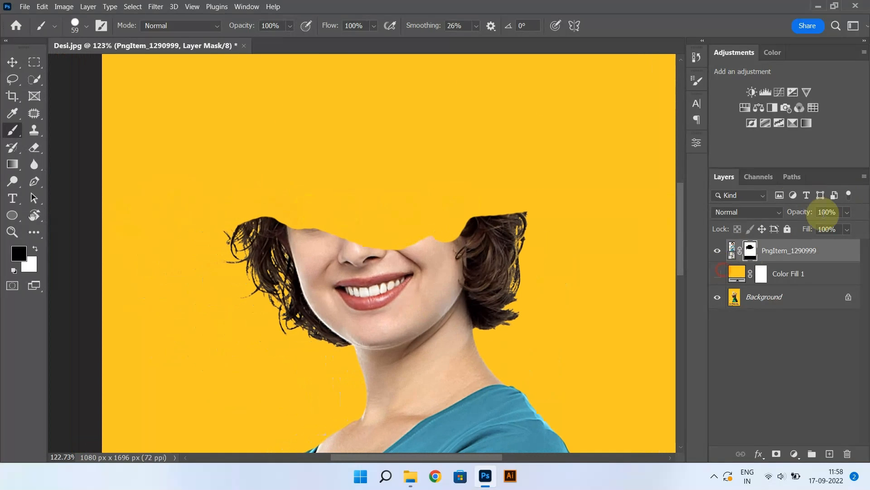
Hide Color Fill 1, lower the woman layer's opacity to 27% and refine the mask edge beside the leaves with black and white
left_click_drag(778, 217, 782, 215)
scroll(390, 255, "up", 10)
left_click_drag(439, 237, 377, 232)
key("x")
mouse_move(541, 224)
left_mouse_down()
mouse_move(557, 219)
mouse_move(548, 199)
left_mouse_up()
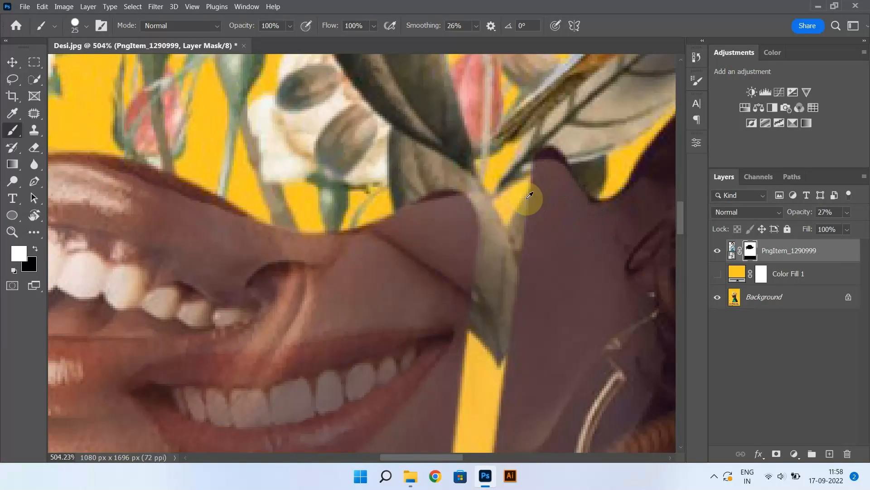
Mask out the narrow drip-shaped strip down the cheek beneath the leaf with a 17 px black brush
left_click_drag(463, 195, 446, 138)
key("x")
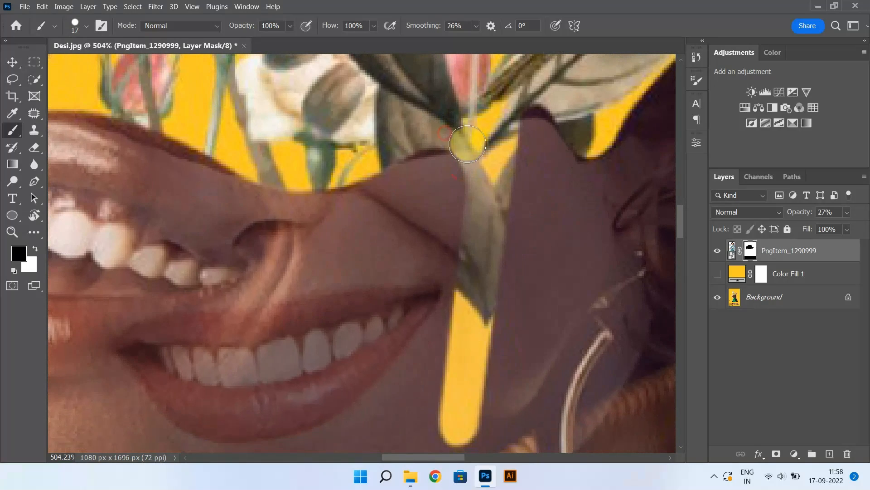
left_click_drag(478, 175, 467, 349)
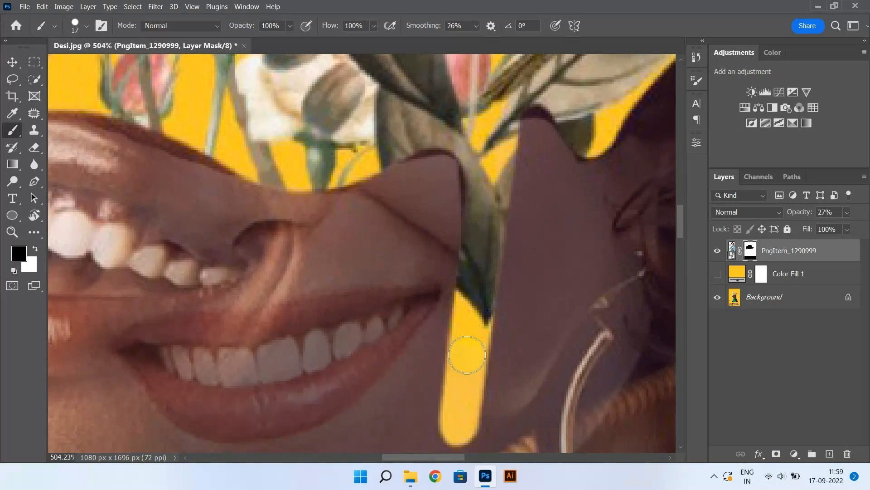
scroll(476, 281, "down", 3)
scroll(410, 173, "down", 2)
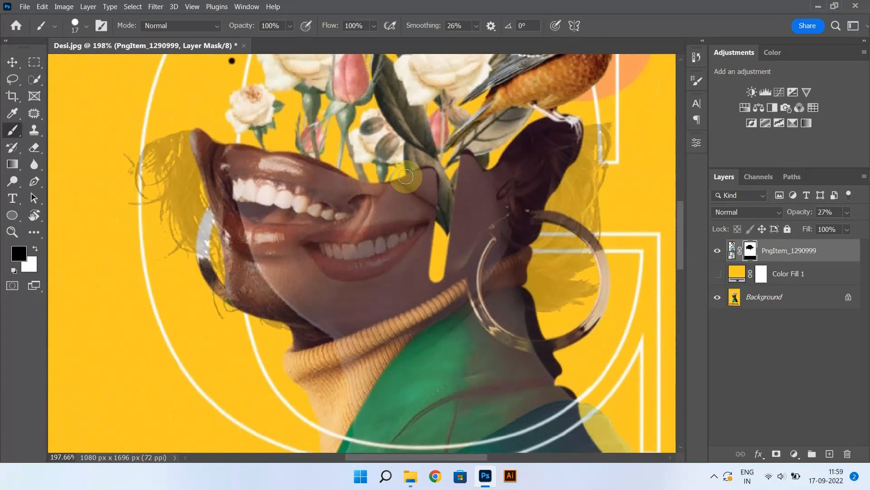
Restore the woman layer's opacity to 100%, show Color Fill 1 and switch to the Move tool
left_click_drag(801, 212, 869, 213)
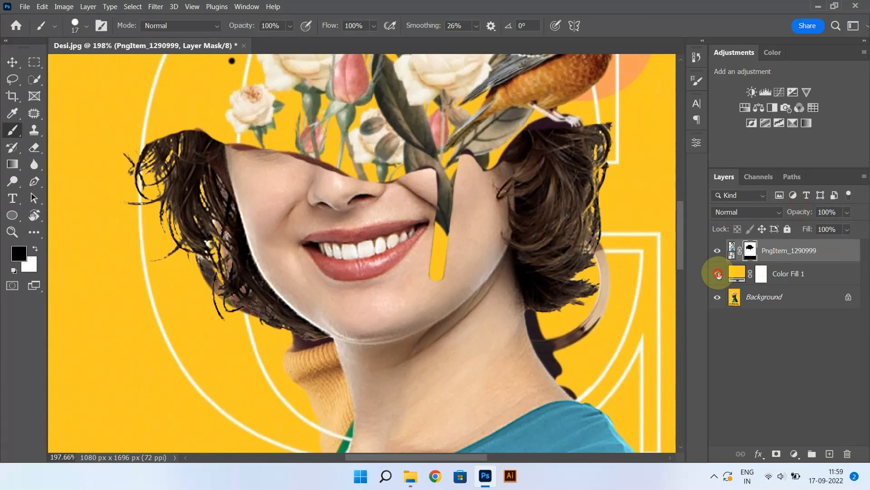
left_click(718, 275)
scroll(232, 183, "down", 4)
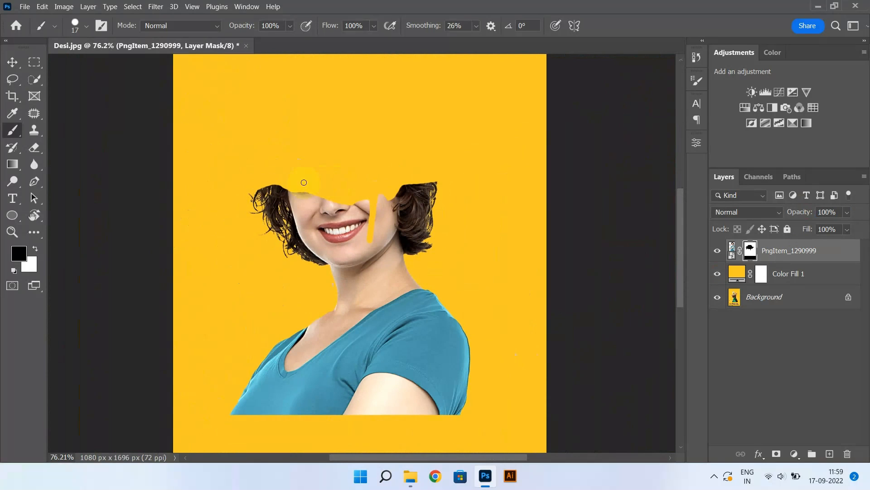
scroll(319, 182, "up", 1)
left_click(23, 54)
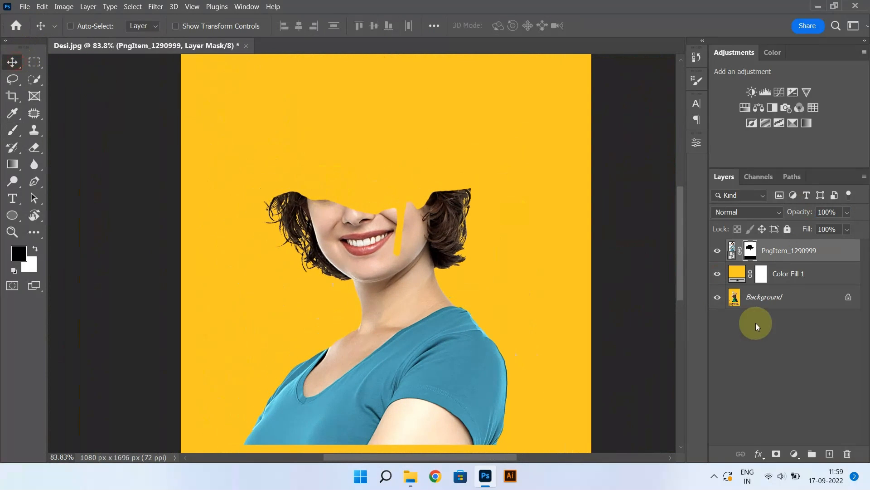
Place the ROse image directly above Color Fill 1, scaled down to a small bunch rising from the cut head above the nose
left_click(718, 274)
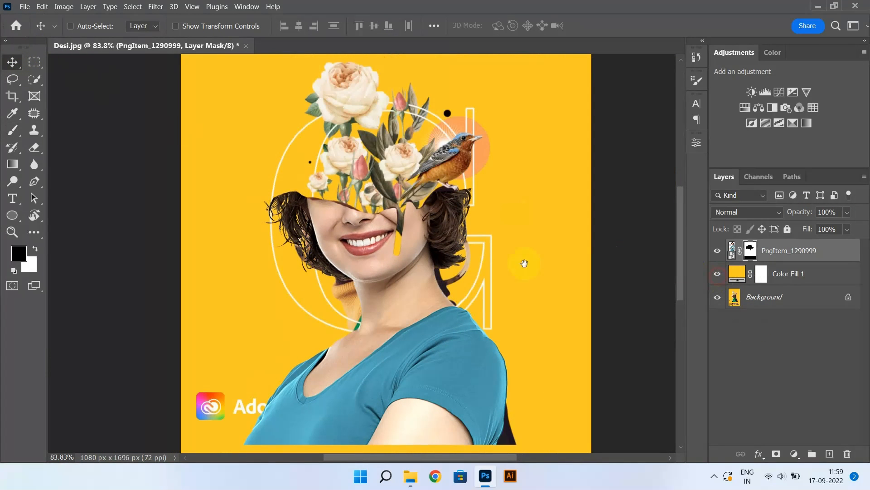
left_click(715, 276)
left_click(817, 274)
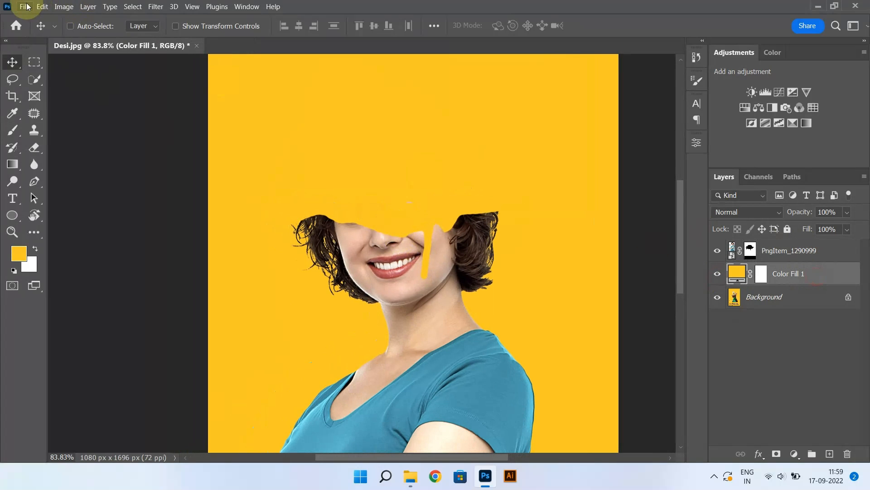
left_click(28, 6)
left_click(68, 221)
left_click(376, 102)
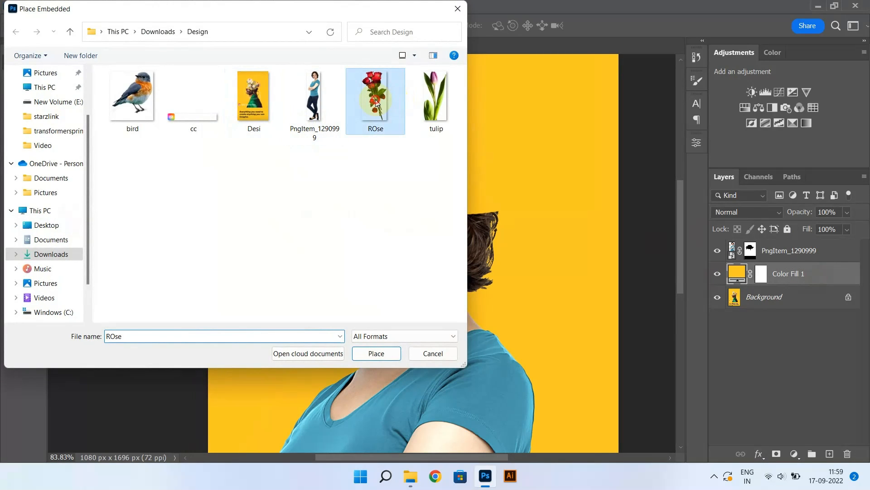
double_click(376, 103)
left_click_drag(398, 206, 376, 172)
left_click_drag(414, 117, 393, 160)
key("Return")
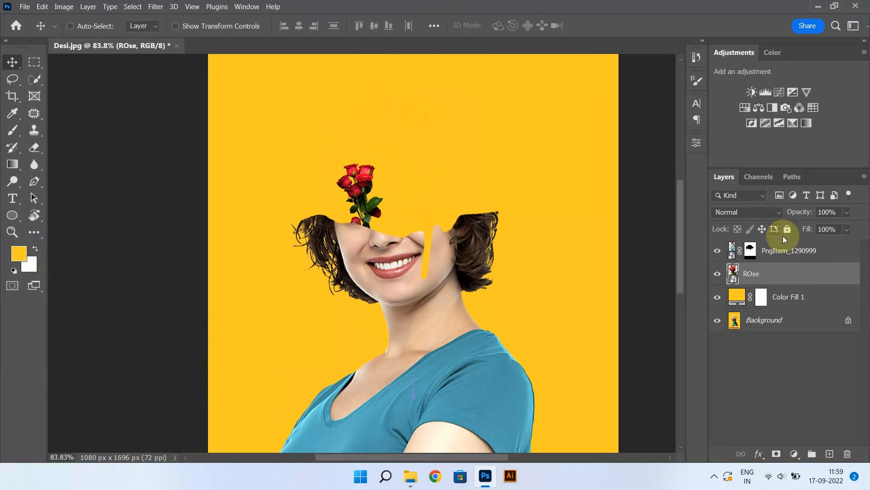
Duplicate the rose bunch beside the first one and enlarge the copy
left_click_drag(363, 203, 380, 200)
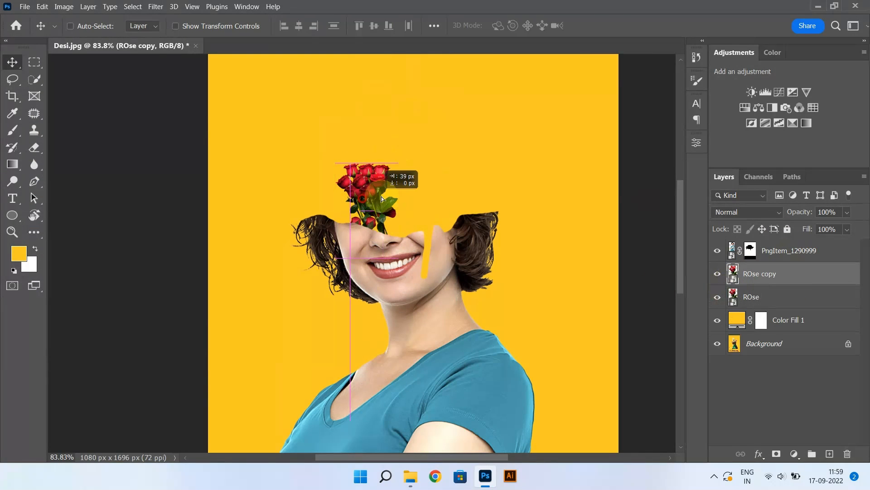
key("ctrl+t")
mouse_move(412, 162)
left_mouse_down()
mouse_move(444, 124)
mouse_move(466, 128)
mouse_move(474, 143)
mouse_move(411, 173)
left_mouse_up()
key("Return")
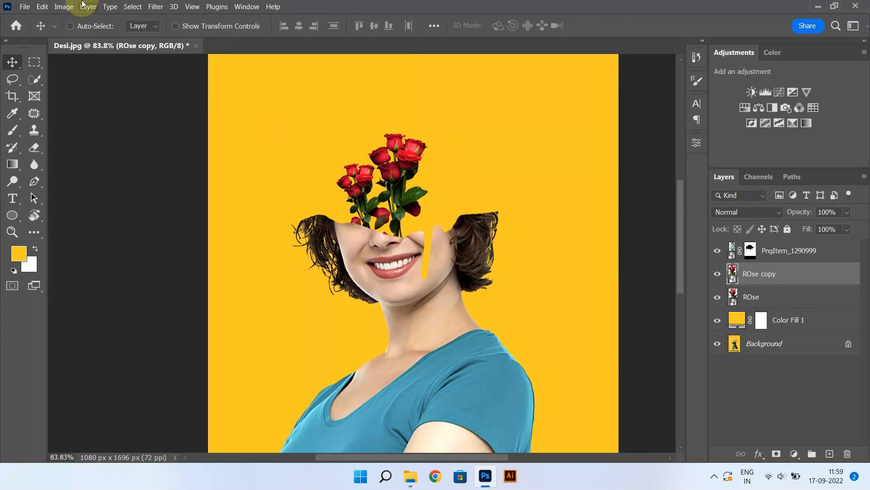
Hide Color Fill 1 and enlarge and reposition ROse copy to cover the tallest white flower in the original design
left_click(27, 6)
left_click(726, 304)
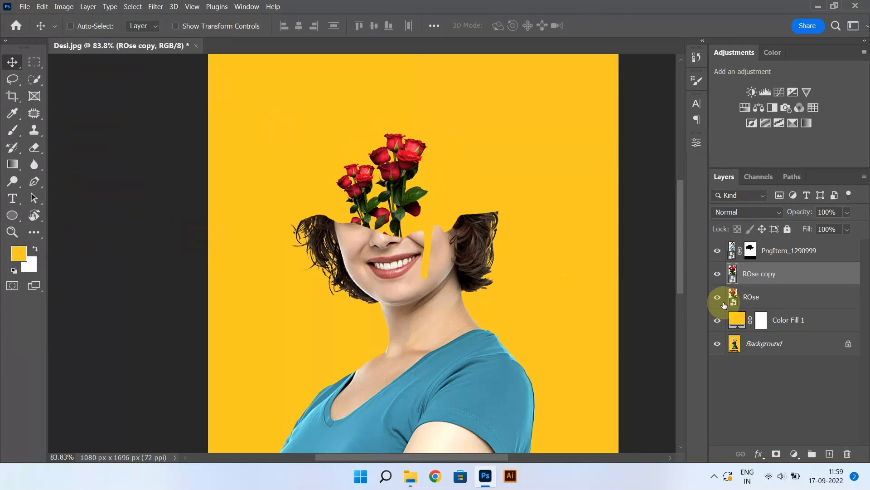
left_click(721, 320)
left_click_drag(469, 213, 453, 175)
key("ctrl+t")
left_click_drag(397, 238, 418, 275)
left_click_drag(460, 125, 448, 111)
key("Return")
left_click_drag(397, 167, 398, 156)
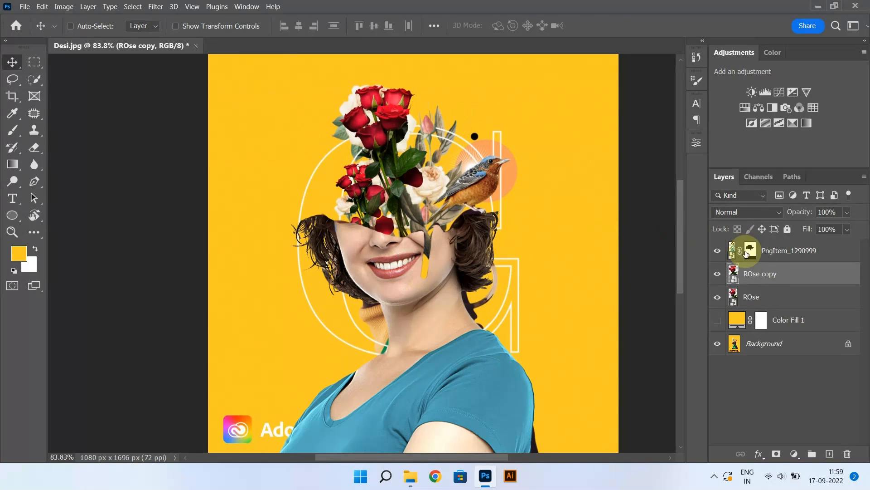
Duplicate the small rose bunch, transform it beside the original bird's tail, and move ROse copy 2 above ROse copy
left_click(777, 294)
mouse_move(407, 209)
left_mouse_down()
mouse_move(379, 216)
mouse_move(391, 213)
left_mouse_up()
key("ctrl+t")
left_click_drag(367, 177, 493, 186)
key("Return")
key("ctrl+t")
key("Return")
left_click_drag(434, 200, 425, 201)
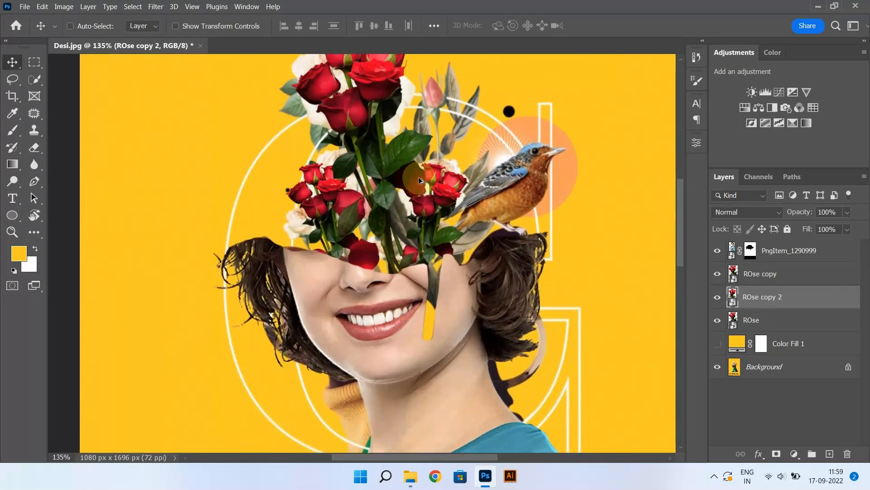
scroll(417, 177, "up", 3)
left_click_drag(822, 303, 807, 272)
scroll(365, 133, "down", 2)
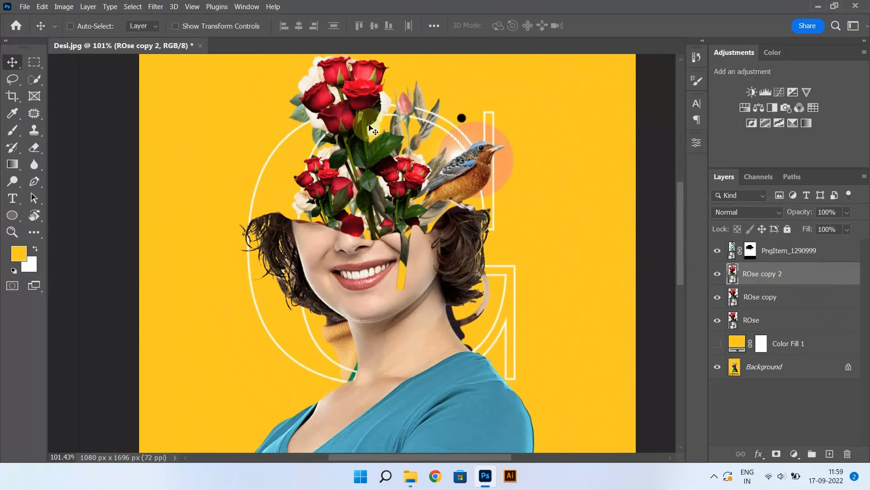
Place the tulip image and transform it over the original bud and leaves beside the bird
left_click_drag(367, 134, 388, 165)
left_click(24, 6)
left_click(47, 217)
double_click(435, 98)
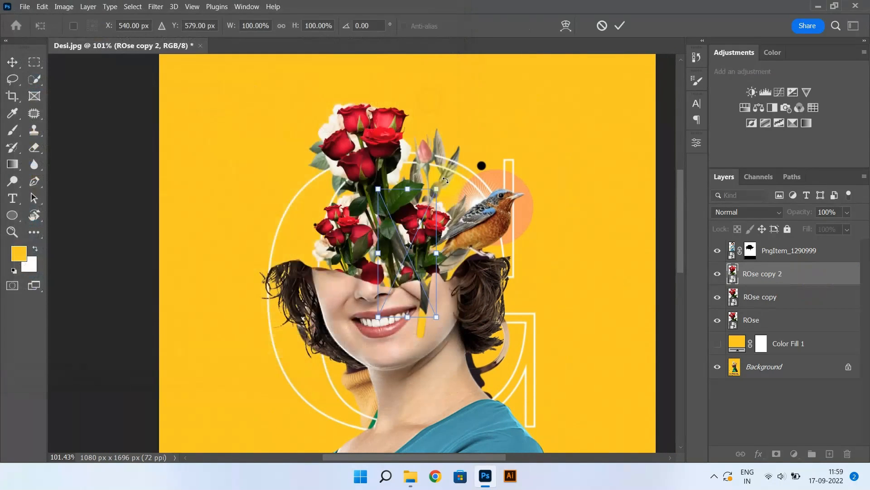
key("Return")
left_click_drag(415, 235, 445, 187)
key("ctrl+t")
left_click_drag(466, 269, 448, 244)
Move the tulip layer directly above Color Fill 1, show the fill, and fine-tune the tulip's size and position behind the roses
left_click_drag(789, 274, 716, 358)
left_click(717, 364)
left_click_drag(439, 173, 443, 169)
key("ctrl+t")
left_click_drag(483, 135, 490, 147)
key("Return")
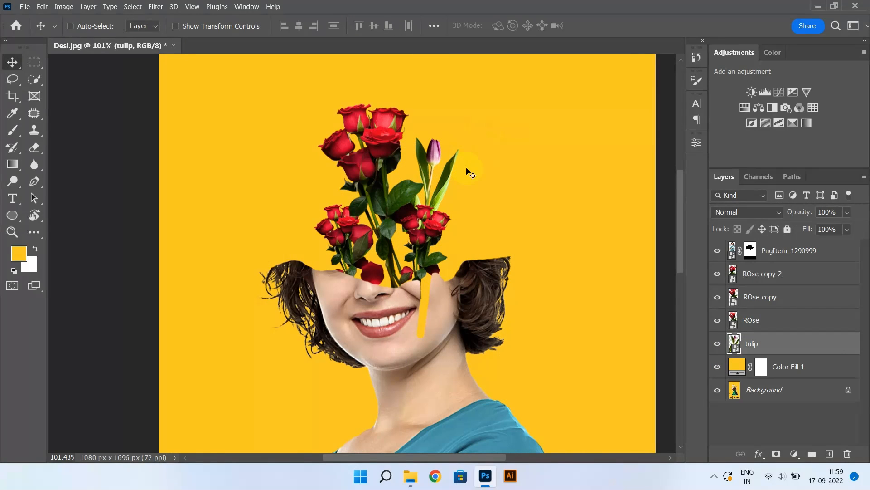
scroll(465, 169, "down", 1)
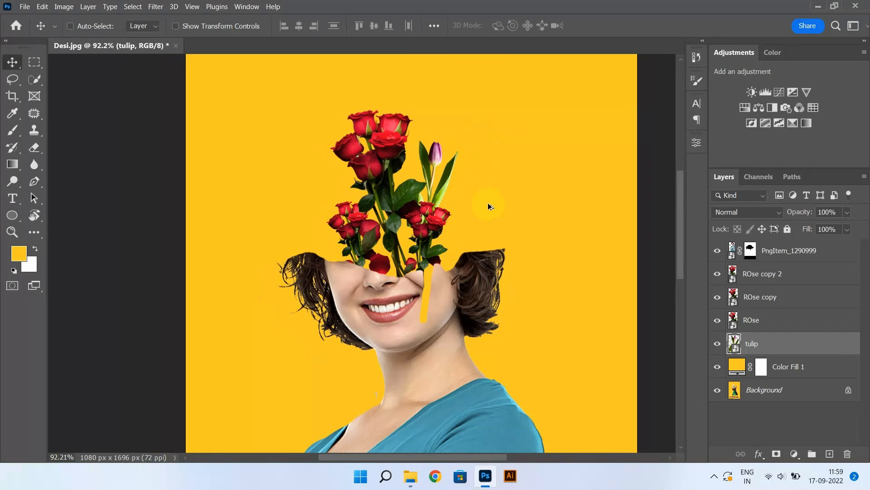
left_click(718, 366)
left_click(718, 367)
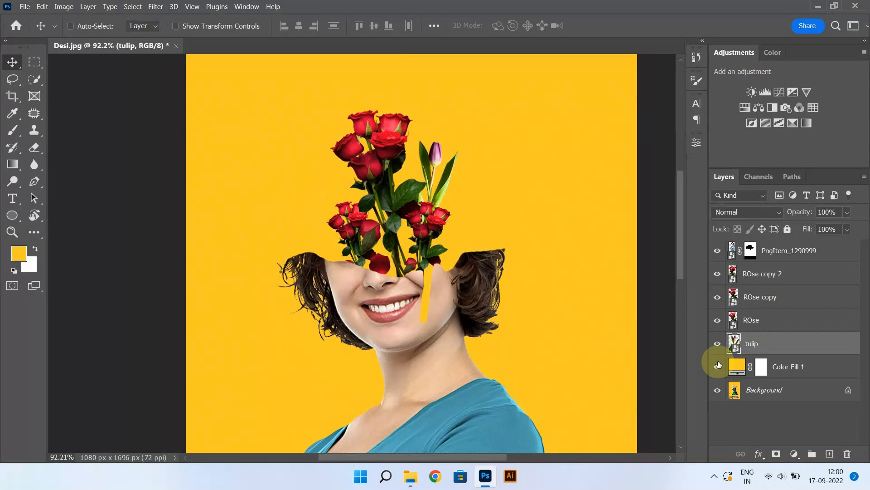
Duplicate the tulip, shrink and tilt the copy, and position it at the opposite edge of the cut head beside the small roses
key("ctrl+j")
key("ctrl+t")
left_click_drag(460, 143, 438, 177)
left_click_drag(462, 176, 446, 155)
key("Return")
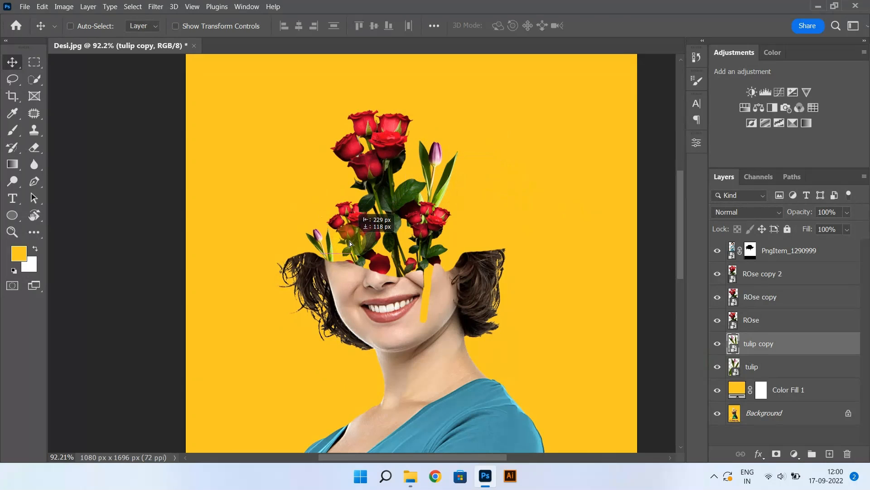
scroll(350, 241, "up", 3)
left_click_drag(395, 216, 350, 244)
Hide Color Fill 1, create a new layer above tulip copy, and sample the orange of the circle behind the original bird
left_click(717, 388)
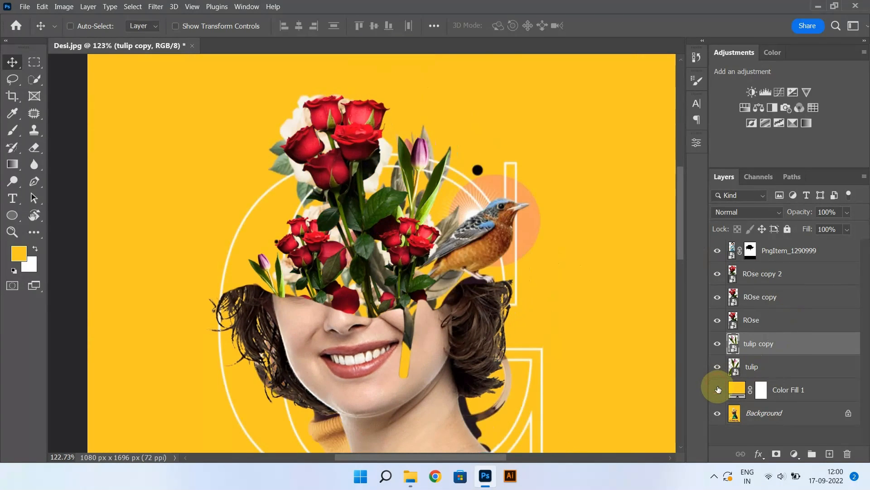
left_click(717, 389)
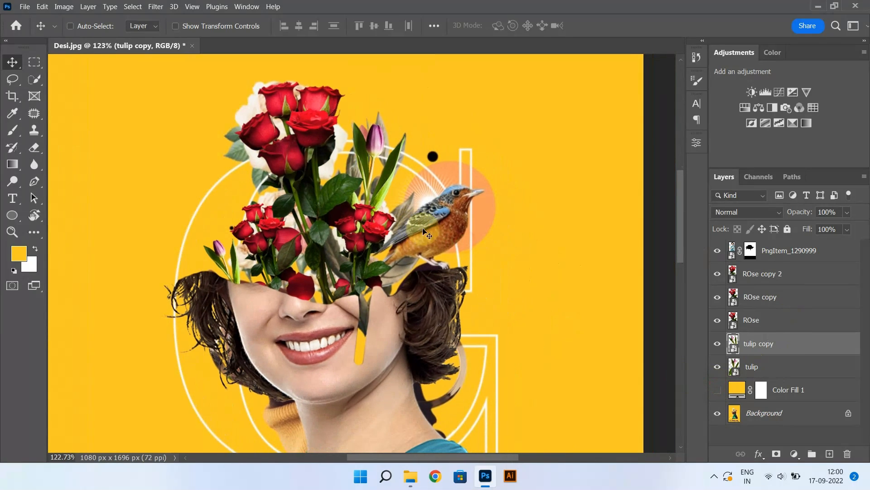
scroll(464, 197, "up", 2)
key("ctrl+shift+alt+n")
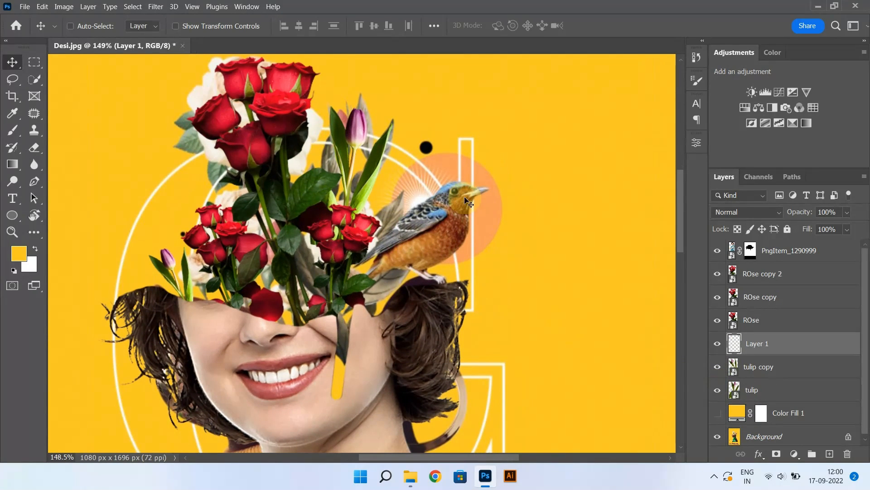
left_click(18, 212)
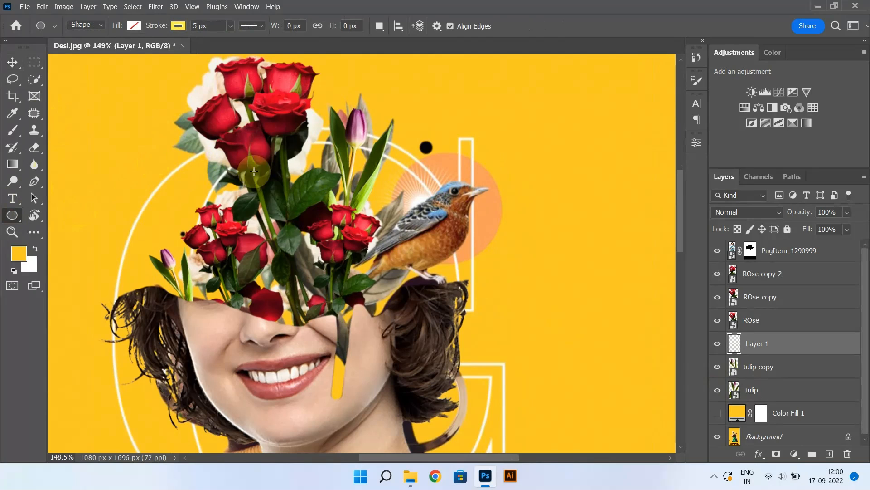
key("b")
left_click(494, 204, "alt")
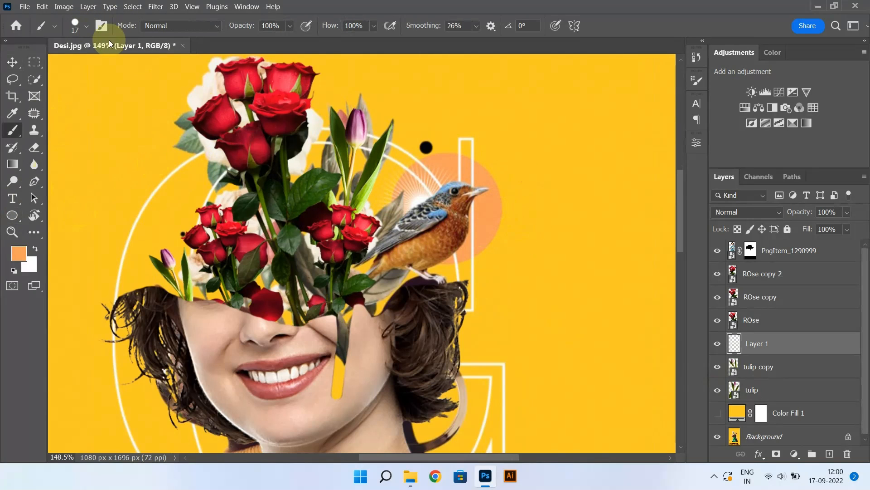
Draw a circle of about 164 px with orange fill and no stroke over the original circle, and show Color Fill 1
left_click(12, 215)
left_click(179, 26)
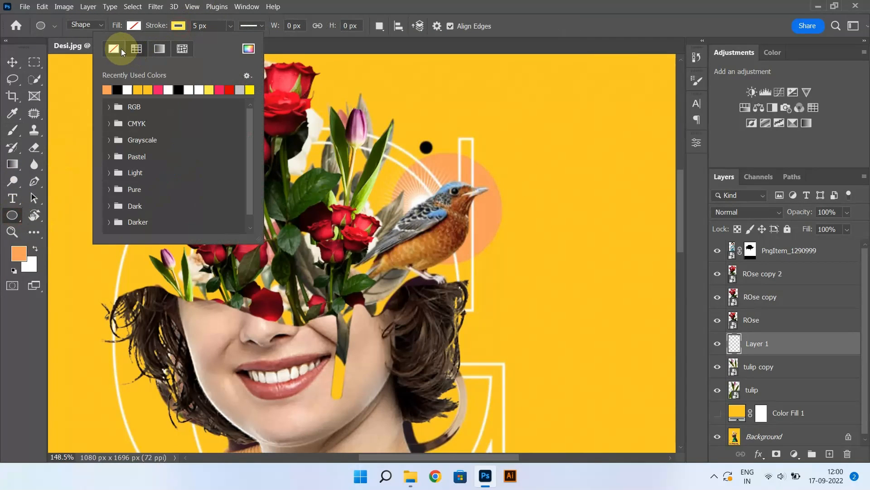
left_click(133, 26)
left_click(64, 87)
mouse_move(521, 192)
left_mouse_down()
mouse_move(605, 276)
mouse_move(511, 276)
mouse_move(499, 265)
left_mouse_up()
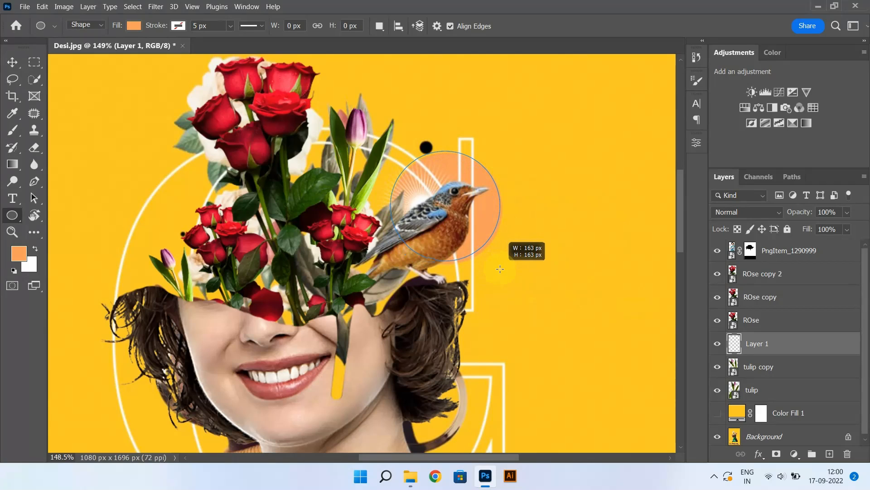
left_click_drag(501, 271, 500, 270)
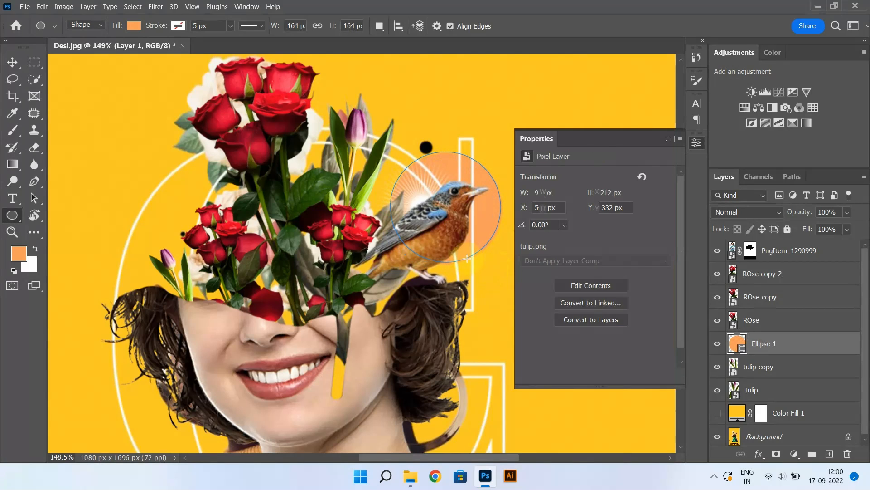
left_click(13, 63)
left_click(669, 138)
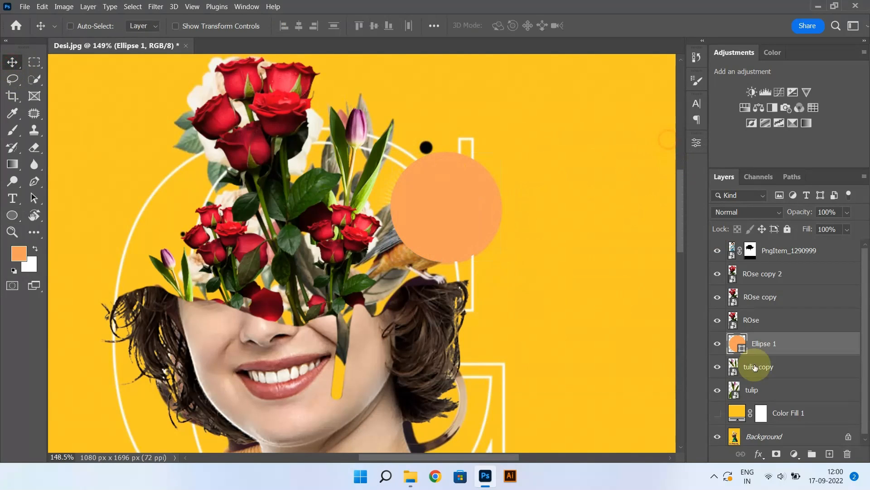
left_click(718, 411)
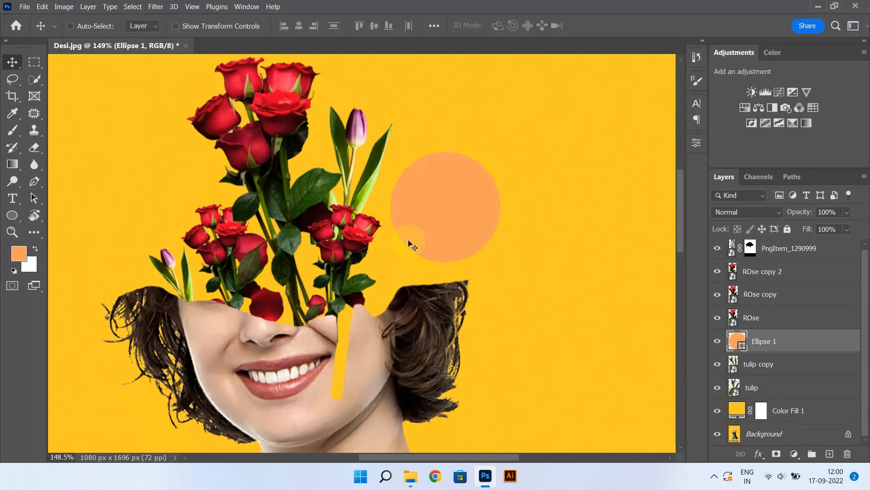
Place the bird image above Ellipse 1 and position it over the orange circle, standing on the hair
left_click(31, 17)
left_click(99, 220)
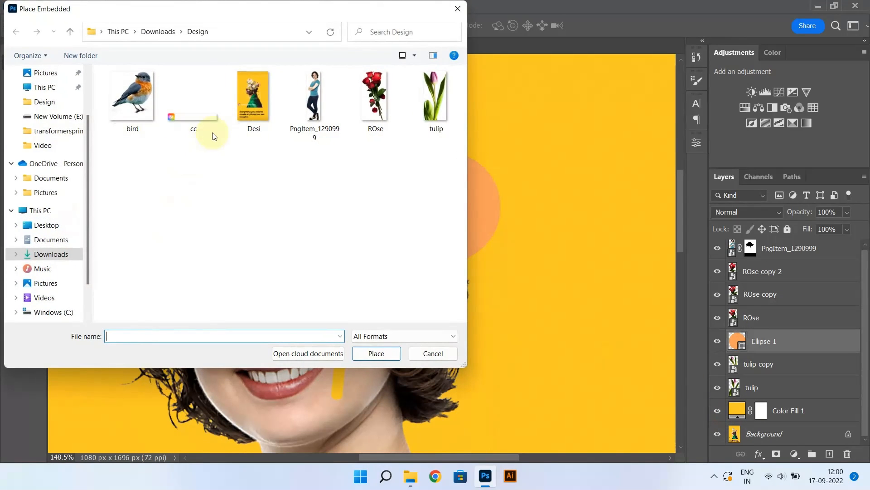
double_click(139, 99)
key("Return")
left_click_drag(423, 246, 445, 244)
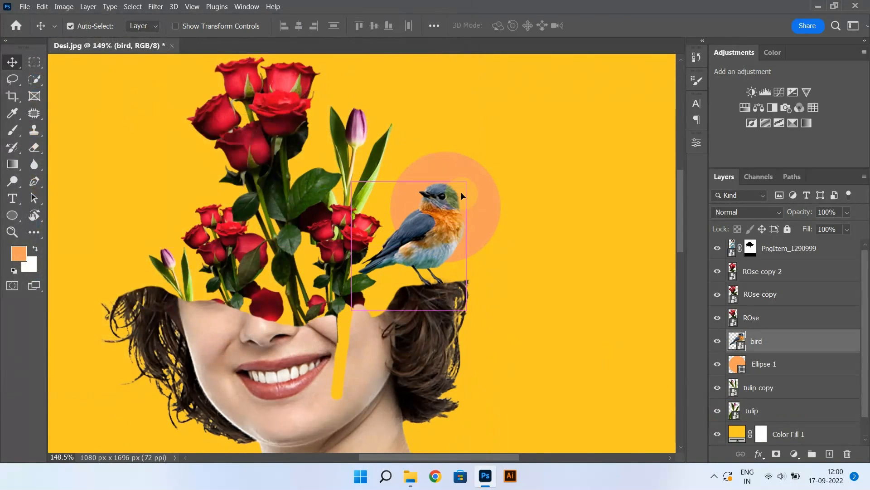
Enlarge the bird slightly, seat its feet on the hair, and move its layer to the top of the stack
key("ctrl+t")
left_click_drag(467, 181, 476, 173)
left_click_drag(461, 207, 461, 211)
key("Return")
left_click_drag(805, 341, 795, 246)
scroll(434, 278, "up", 3)
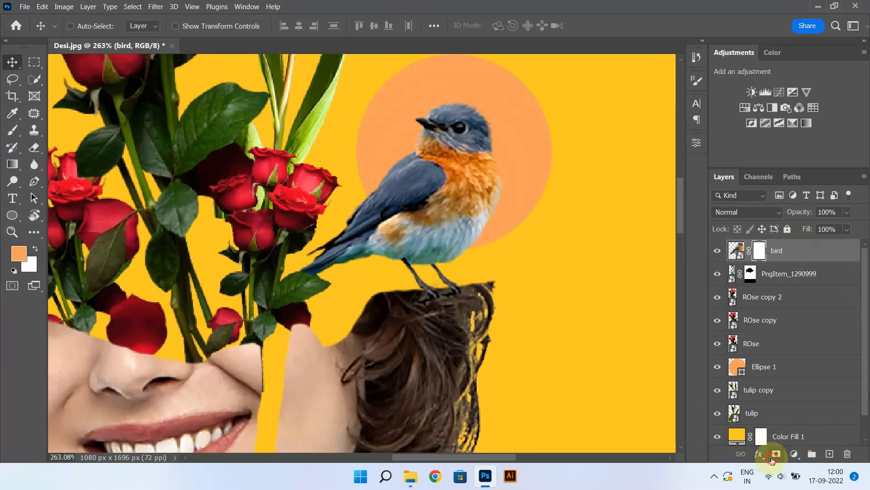
Add a layer mask to the bird layer and prepare a small black brush at the bird's feet
left_click(776, 453)
key("d")
scroll(429, 313, "up", 4)
left_click_drag(399, 292, 385, 286)
scroll(386, 285, "up", 3)
left_click_drag(392, 280, 400, 278)
left_click_drag(403, 268, 402, 268)
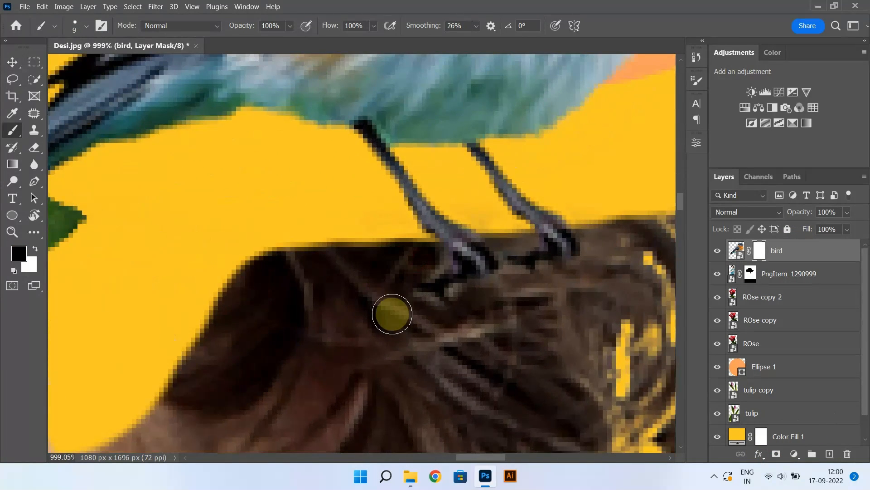
Mask out parts of the bird's claws with a 6 px black brush so the feet sink into the hair
key("bracketleft")
key("bracketleft")
key("bracketleft")
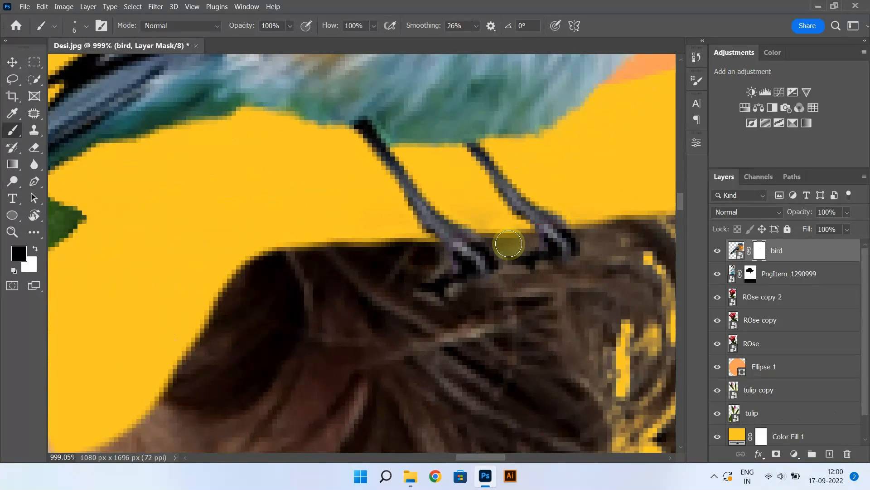
scroll(597, 239, "down", 3)
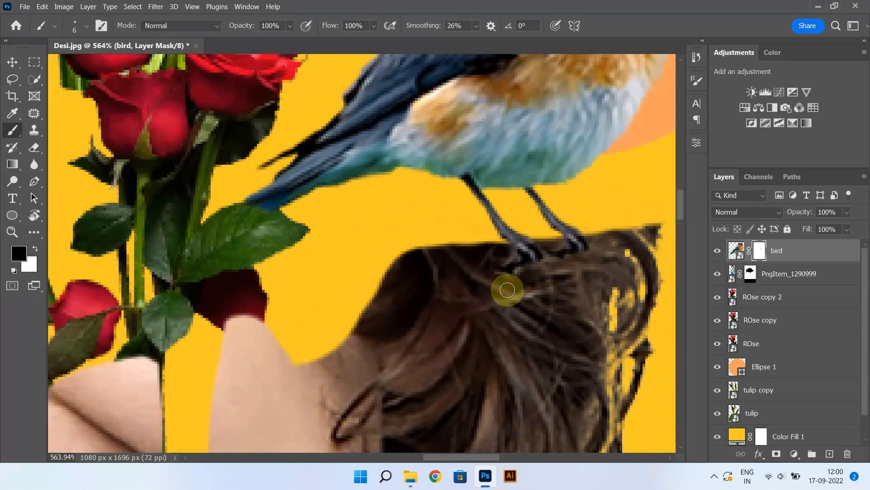
left_click(525, 272)
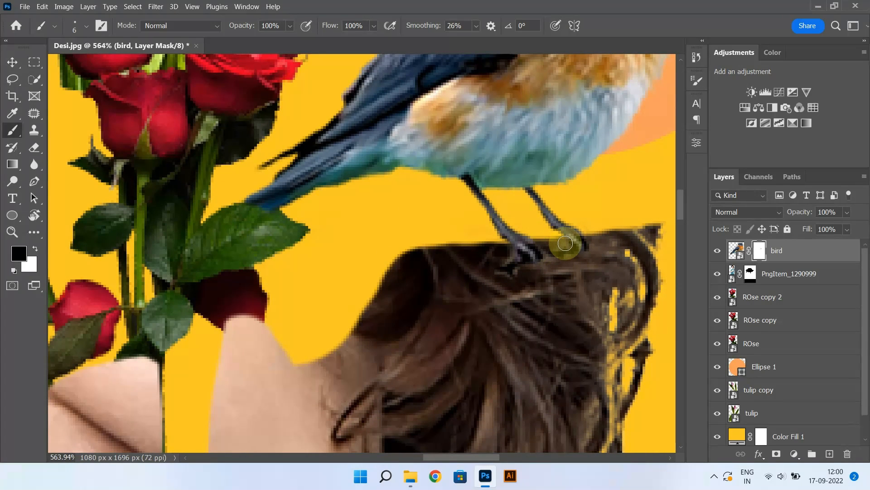
scroll(544, 249, "down", 8)
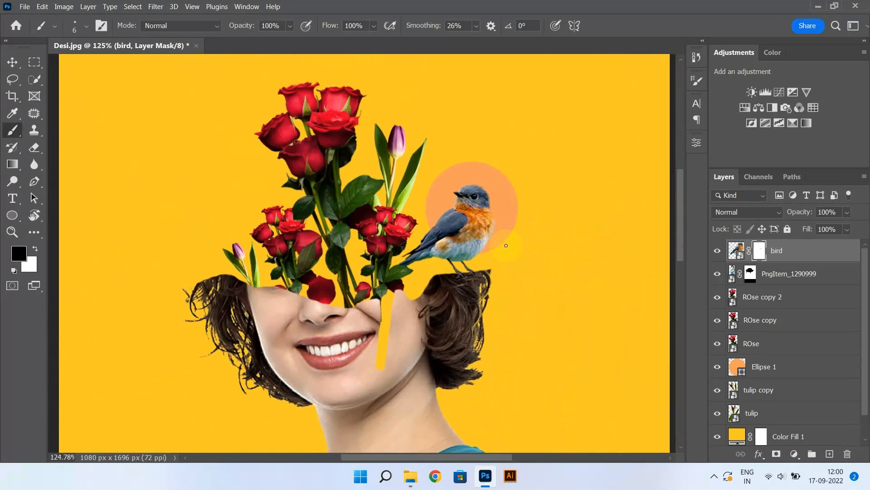
scroll(508, 240, "down", 3)
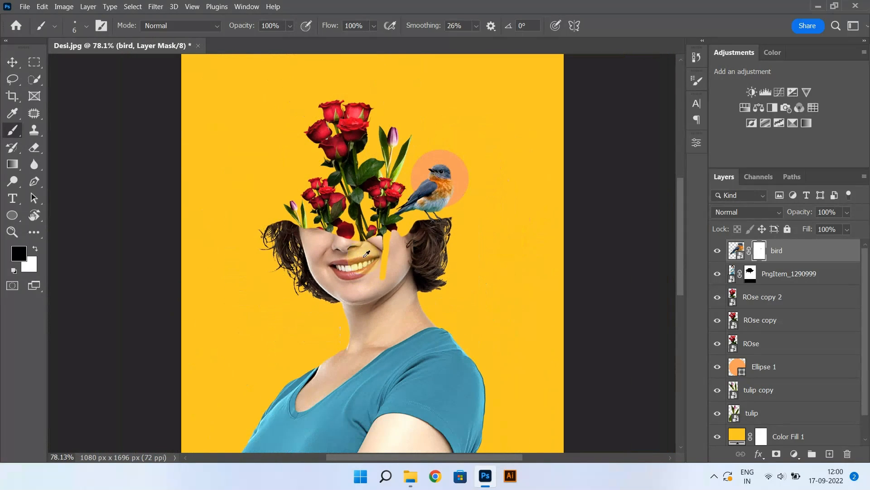
scroll(336, 219, "up", 2)
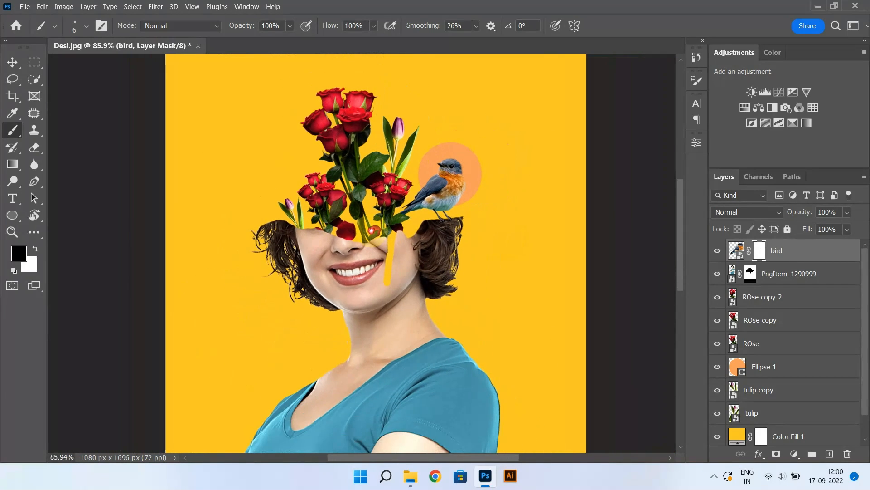
scroll(371, 230, "up", 3)
left_click(13, 62)
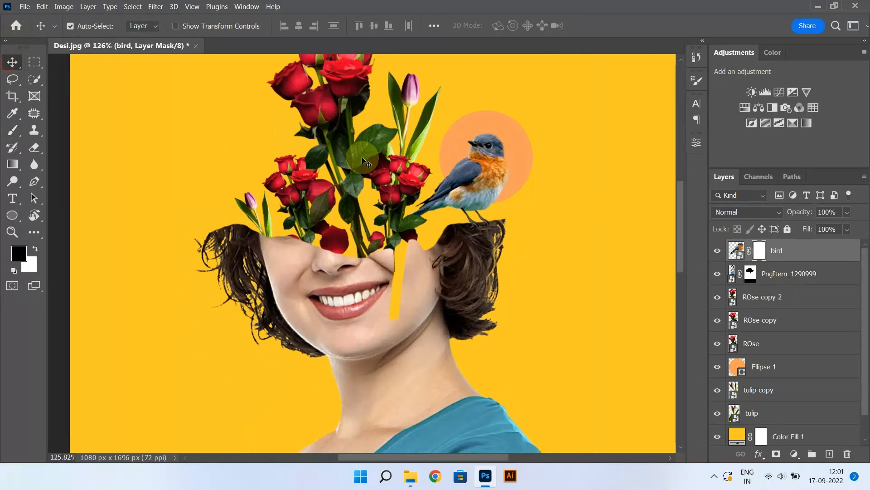
left_click(427, 277)
key("ctrl+t")
left_click_drag(396, 304, 416, 362)
left_click_drag(369, 165, 366, 166)
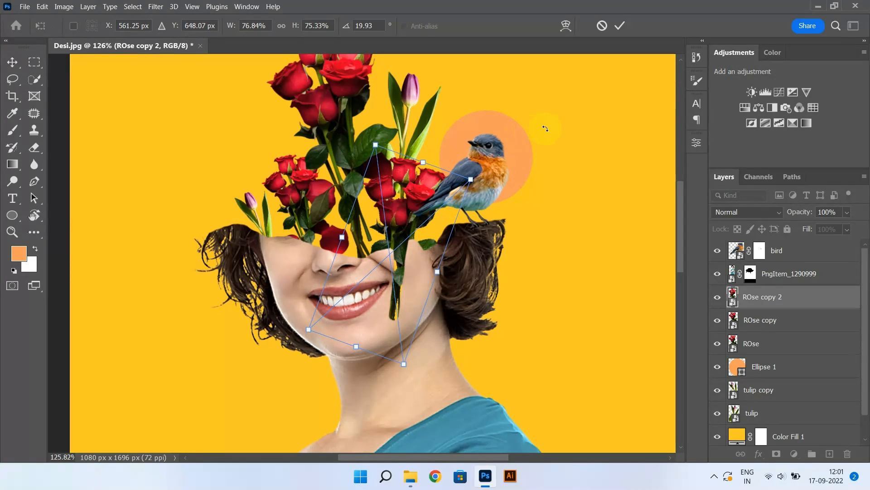
key("Return")
Isolate the Background layer to compare the collage with the original poster, and show all layers again
scroll(728, 426, "down", 1)
left_click(728, 433)
key("ctrl+0")
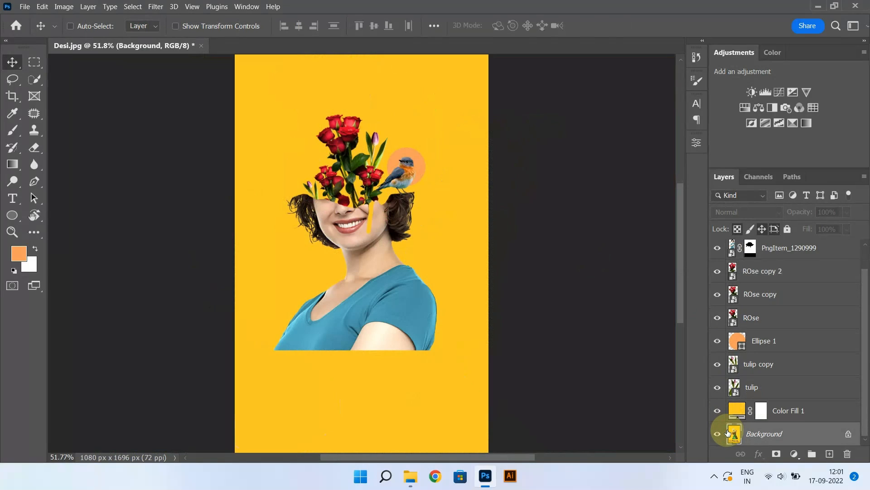
left_click(717, 444, "alt")
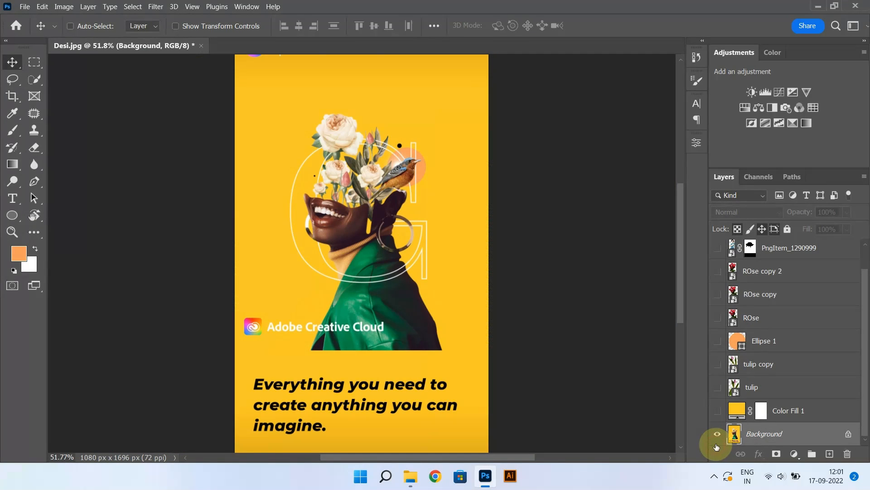
left_click(717, 444, "alt")
scroll(423, 219, "up", 5)
scroll(341, 211, "down", 2)
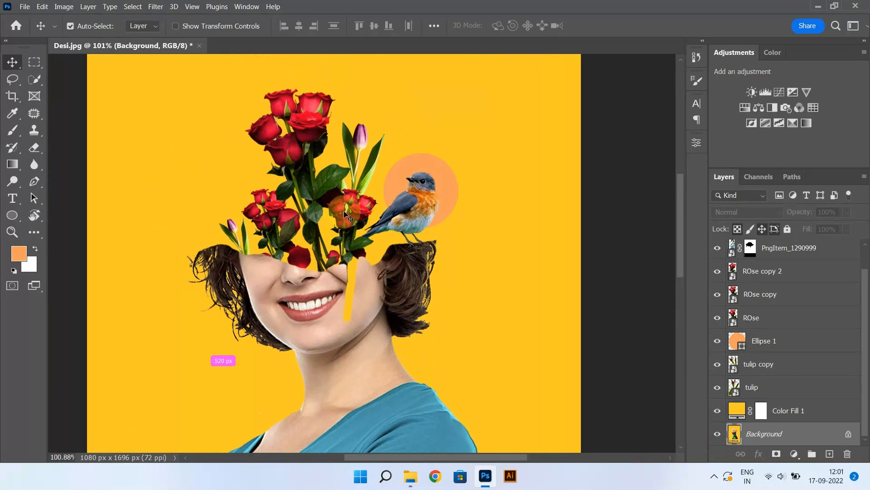
Rotate the ROse copy 2 bouquet slightly clockwise and shift it toward the bird's tail, with its stems inside the cut head
left_click(341, 211, "ctrl")
scroll(341, 238, "up", 7)
mouse_move(353, 235)
left_mouse_down()
mouse_move(354, 250)
mouse_move(344, 249)
left_mouse_up()
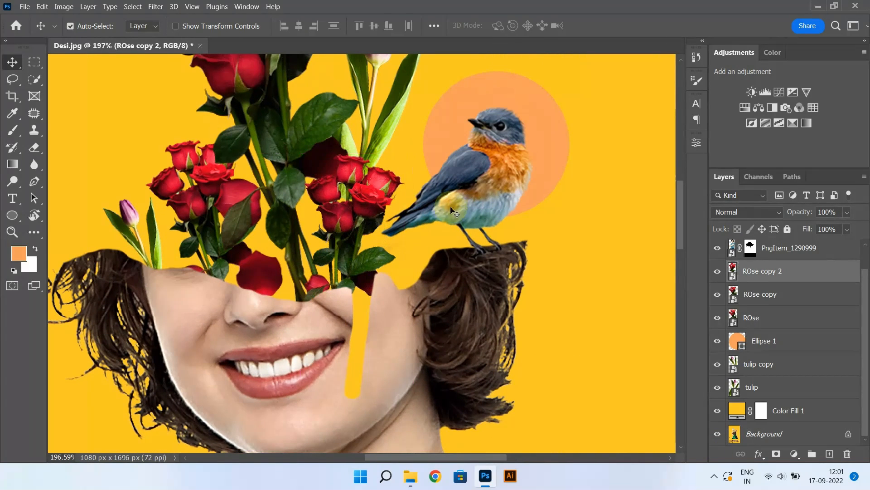
key("ctrl+t")
left_click_drag(474, 158, 486, 176)
key("Return")
left_click_drag(340, 226, 346, 229)
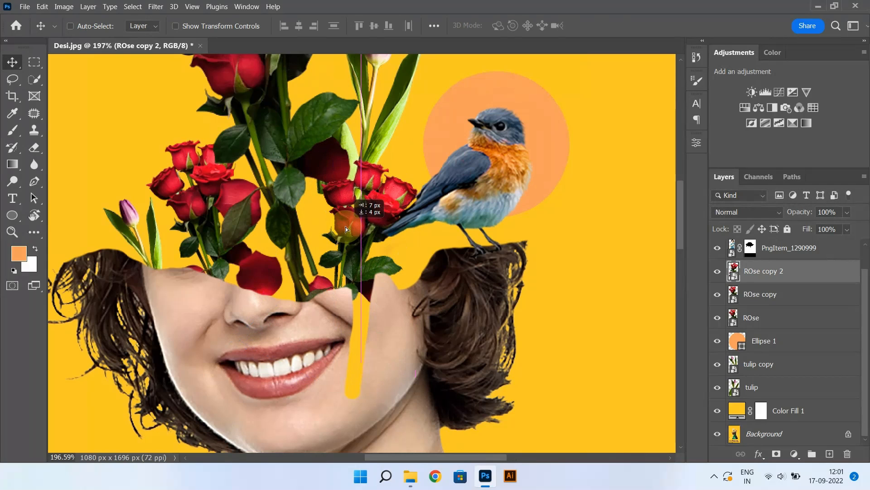
Compare the flower and bird arrangement with the original poster by isolating the Background layer and toggling the Color Fill 1 layer
scroll(342, 223, "down", 10)
scroll(383, 165, "up", 7)
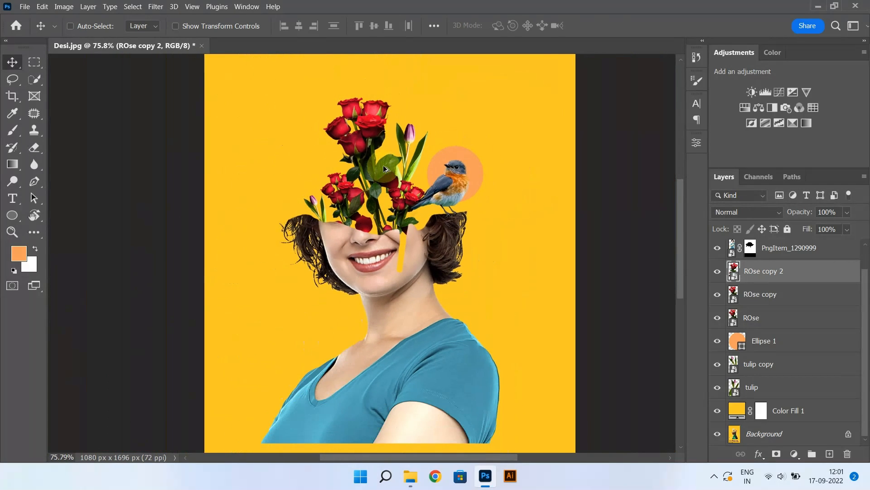
left_click_drag(337, 172, 374, 200)
scroll(387, 210, "up", 2)
scroll(387, 210, "down", 2)
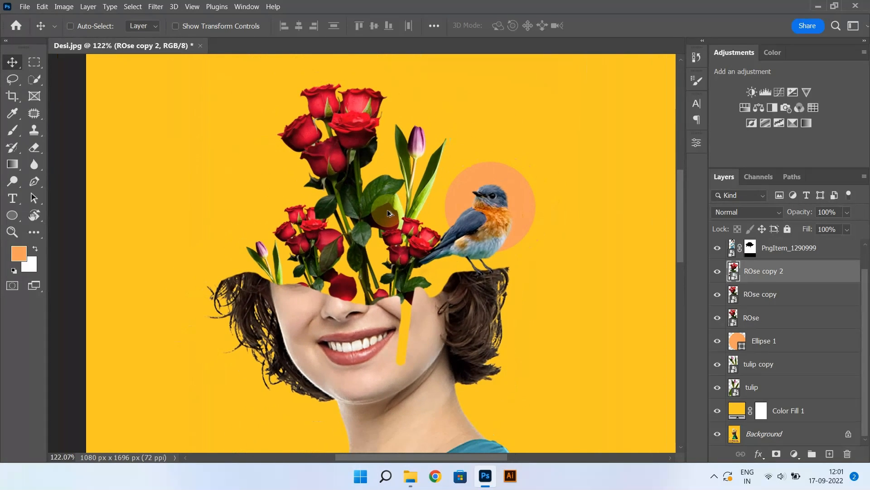
left_click(718, 434, "alt")
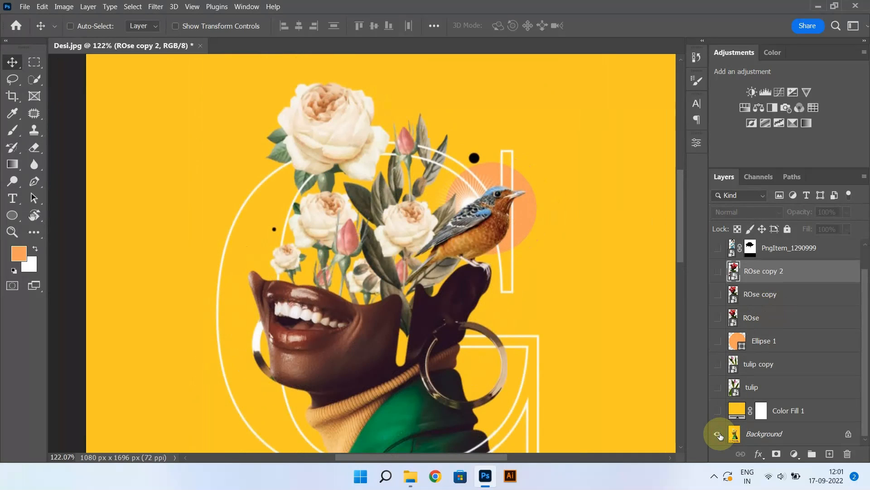
left_click(718, 434, "alt")
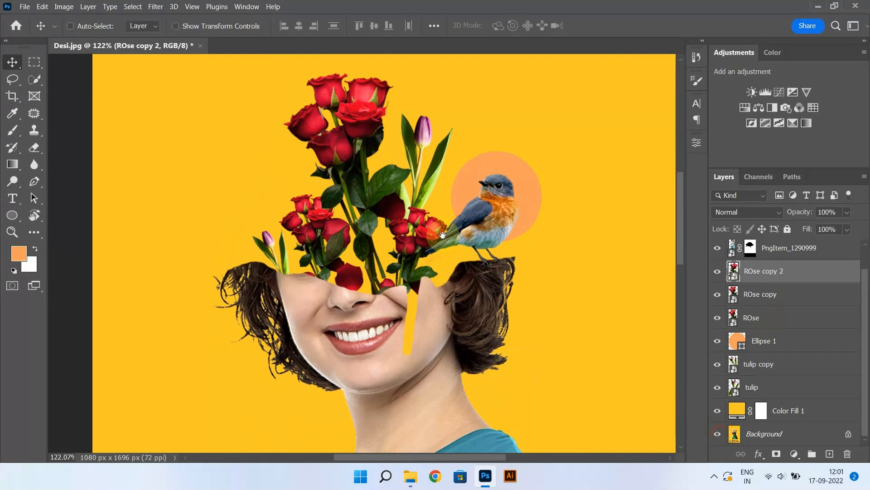
scroll(434, 186, "down", 2)
left_click_drag(434, 187, 477, 169)
scroll(478, 168, "down", 2)
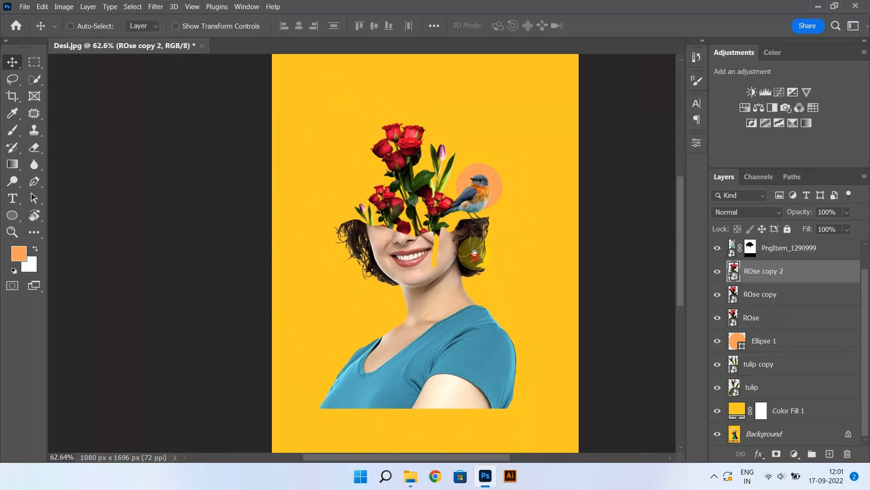
left_click_drag(474, 255, 474, 249)
left_click(716, 411)
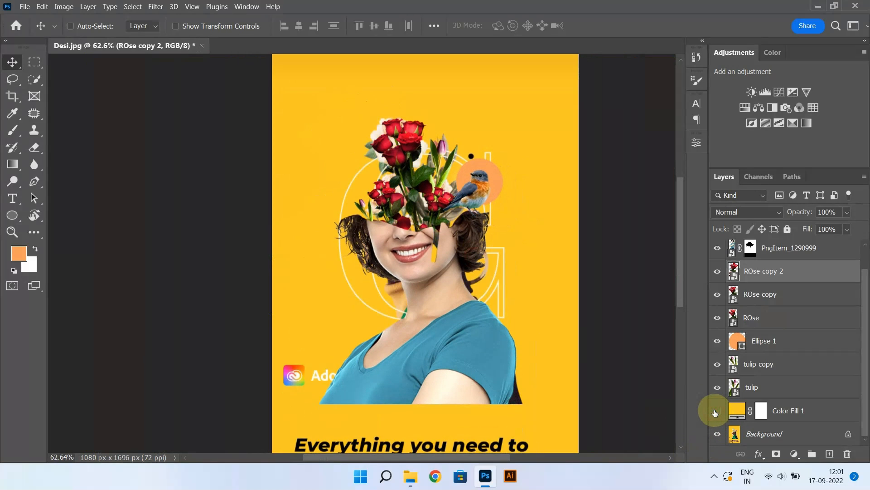
left_click(716, 411)
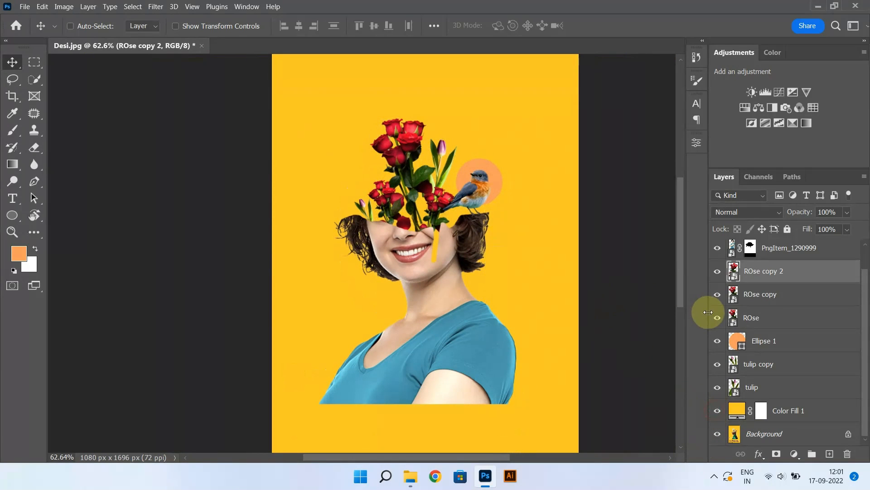
Hide the Color Fill 1 layer and add a text "G" above the PngItem_1290999 layer, placed near the poster's upper edge
left_click(778, 247)
left_click(717, 412)
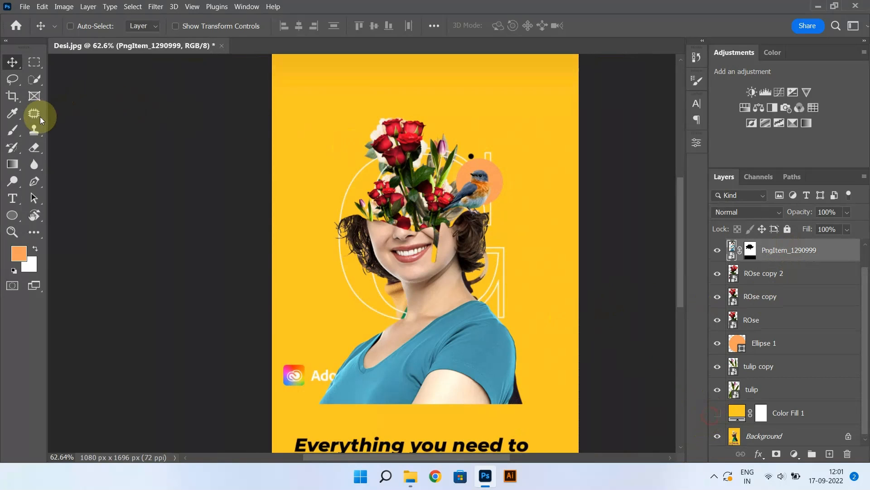
key("t")
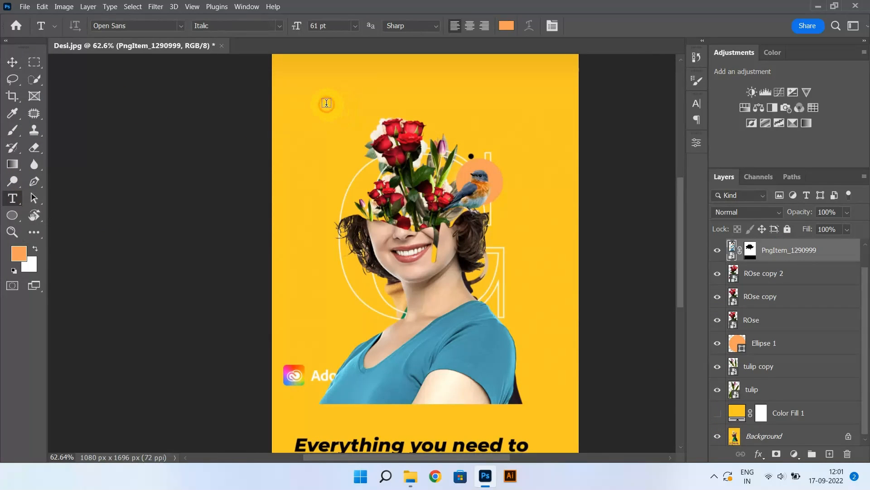
left_click(326, 105)
type("G")
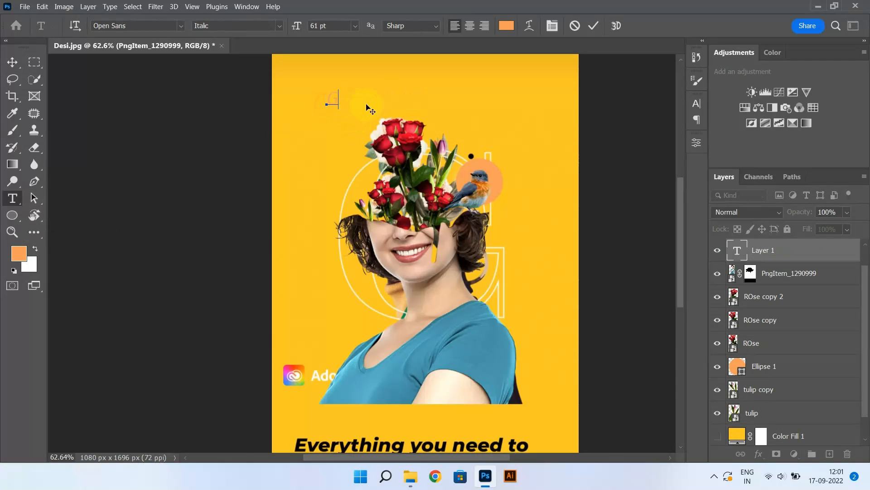
Change the letter G's colour to white and its font size to 295 pt
left_click(506, 26)
left_click(611, 197)
left_click(826, 160)
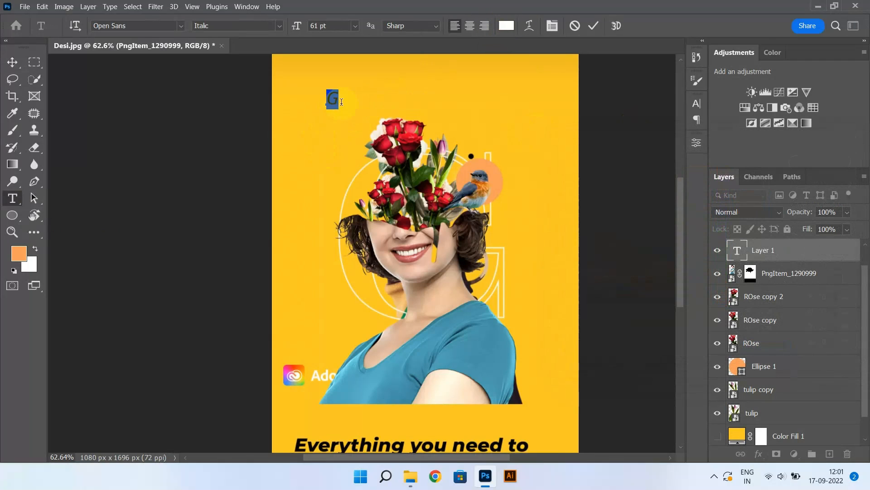
left_click_drag(299, 26, 433, 49)
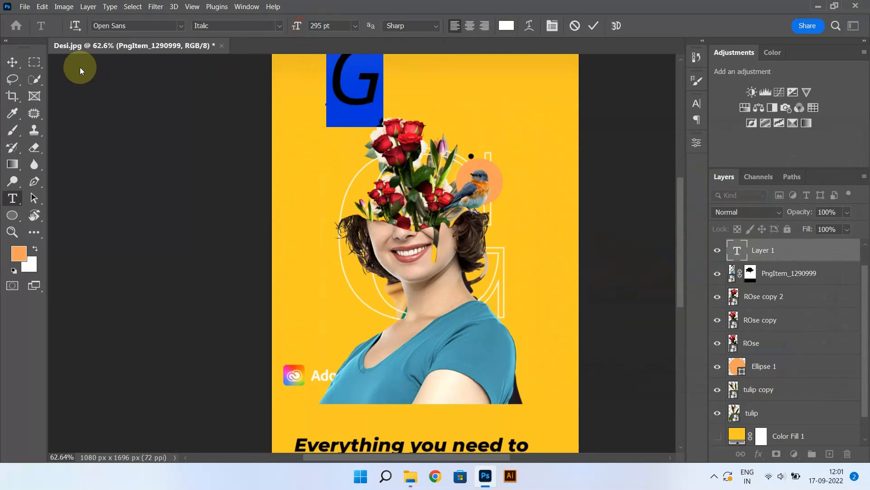
Scale the G up to about 1165.73 pt so that it spans the woman's figure
left_click(15, 65)
scroll(330, 151, "down", 3)
key("ctrl+t")
left_click_drag(330, 159, 470, 336)
left_click(603, 162)
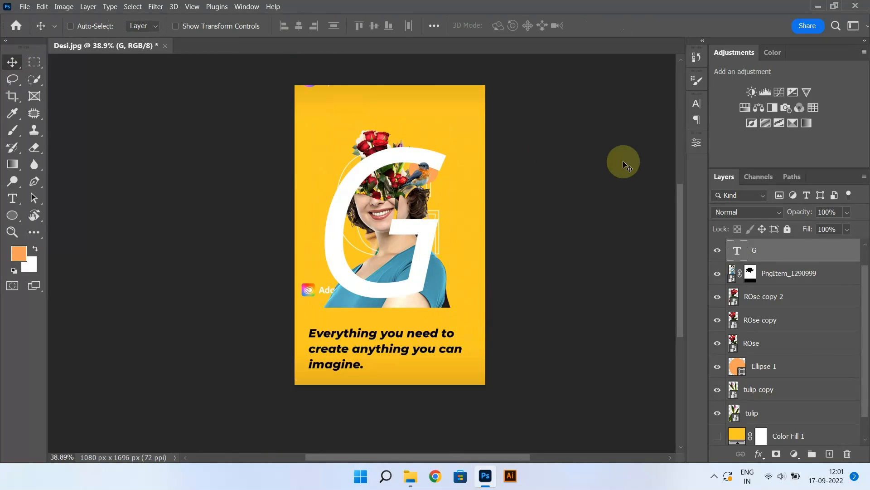
Change the G's font to Helvetica Neue LT Std in the 47 Light Condensed style and recentre it over the woman
left_click(699, 102)
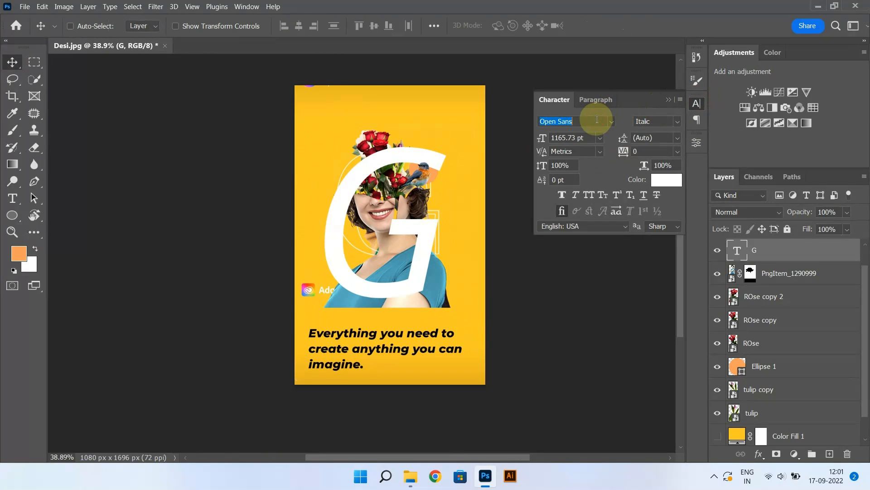
type("hel")
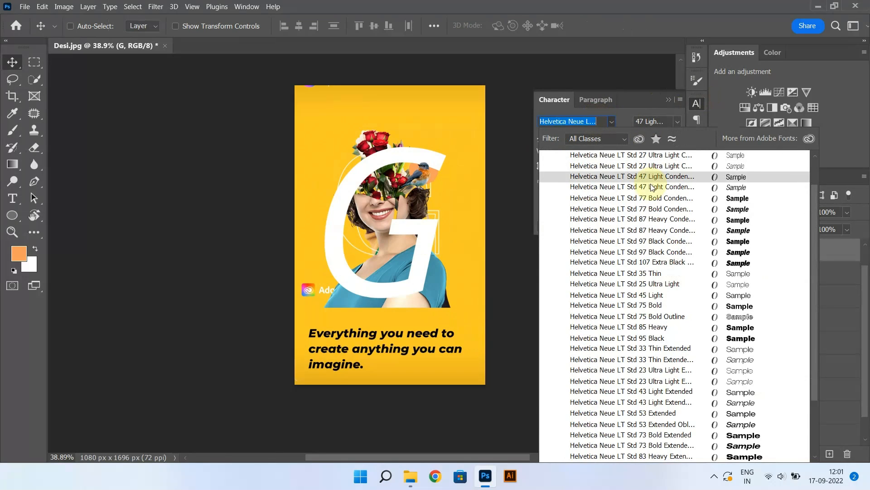
left_click(589, 187)
left_click(669, 122)
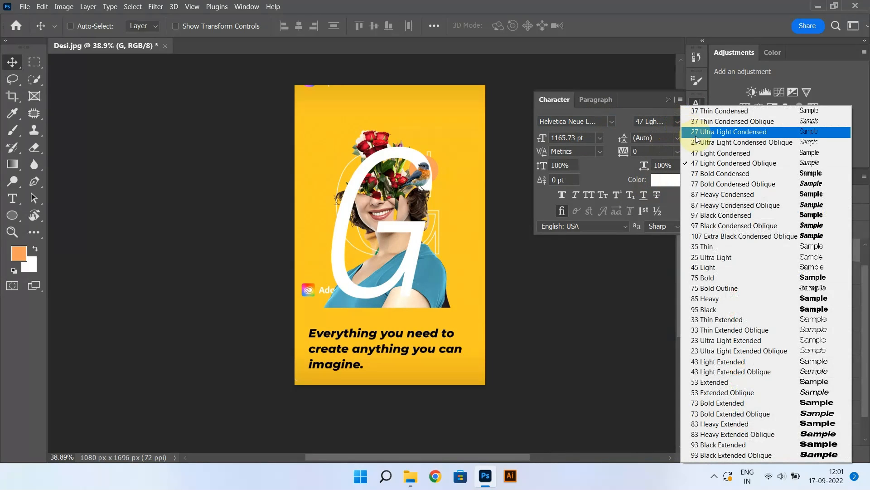
left_click(717, 153)
left_click_drag(362, 259, 383, 241)
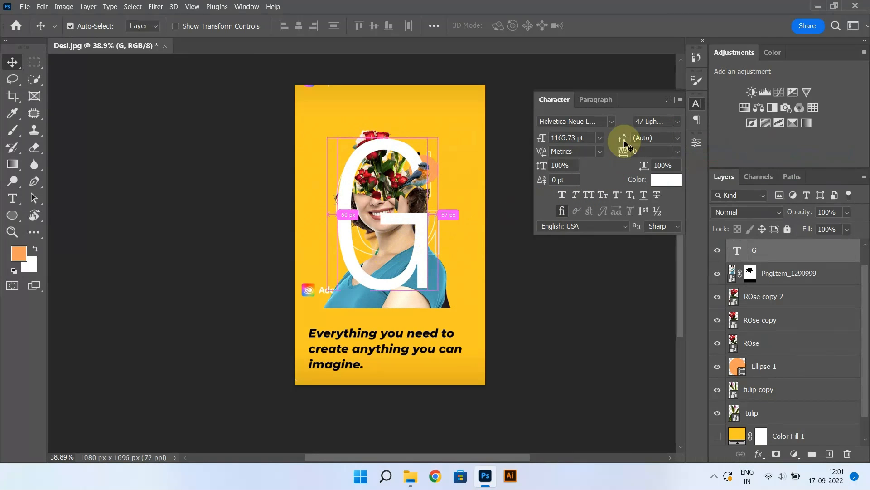
Try the 75 Bold style on the G and settle on 45 Light
left_click(678, 122)
left_click(710, 272)
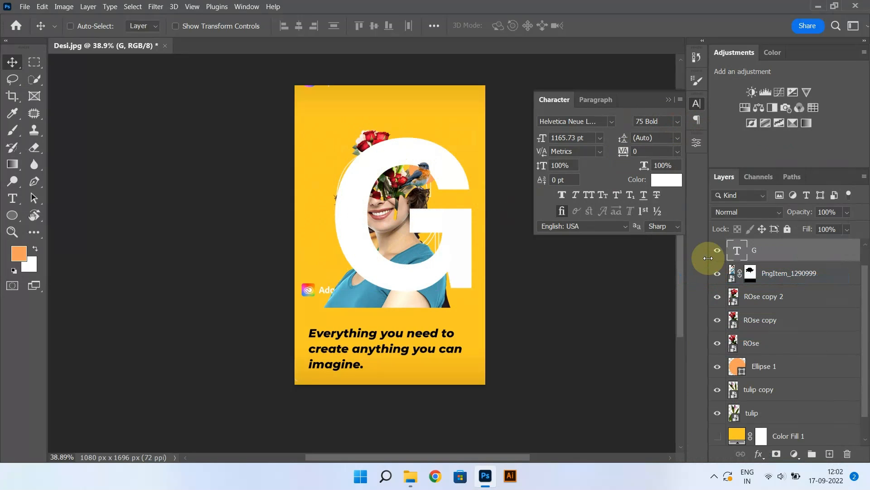
left_click(678, 121)
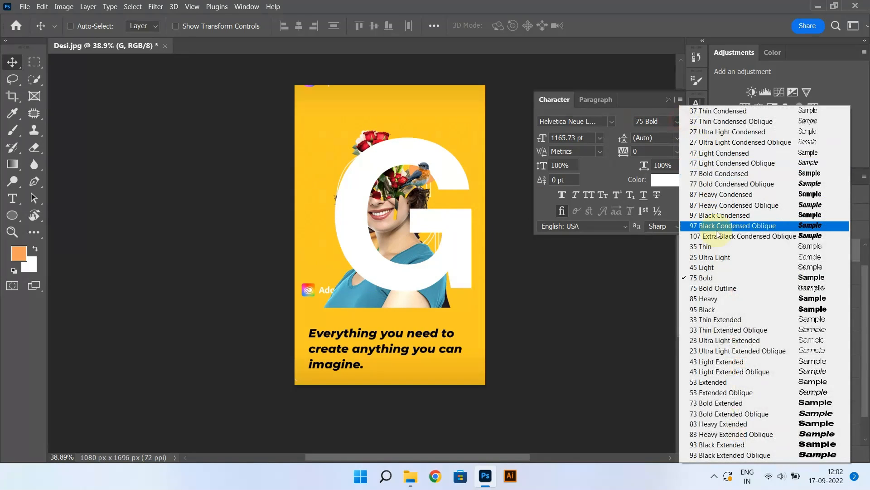
left_click(718, 269)
Shrink the G to about 932.4 pt and align it with the original poster's outlined letter
scroll(446, 257, "up", 3)
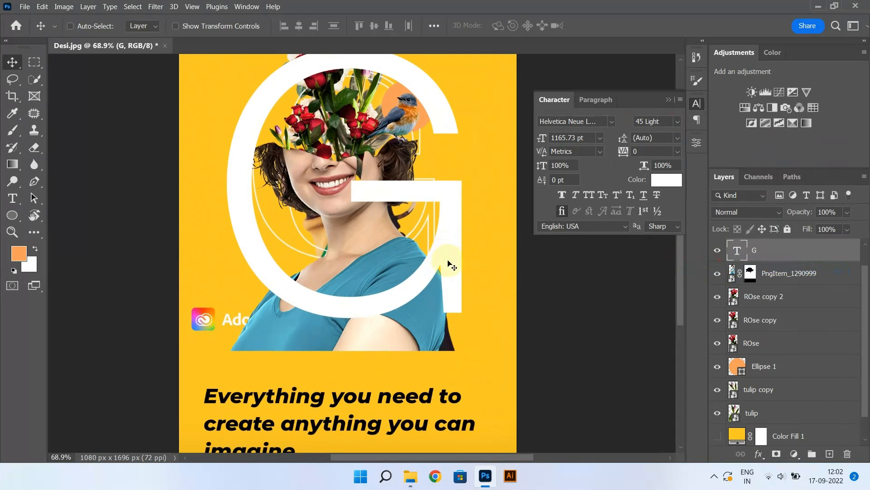
key("ctrl+t")
left_click_drag(483, 389, 449, 331)
left_click_drag(415, 272, 409, 242)
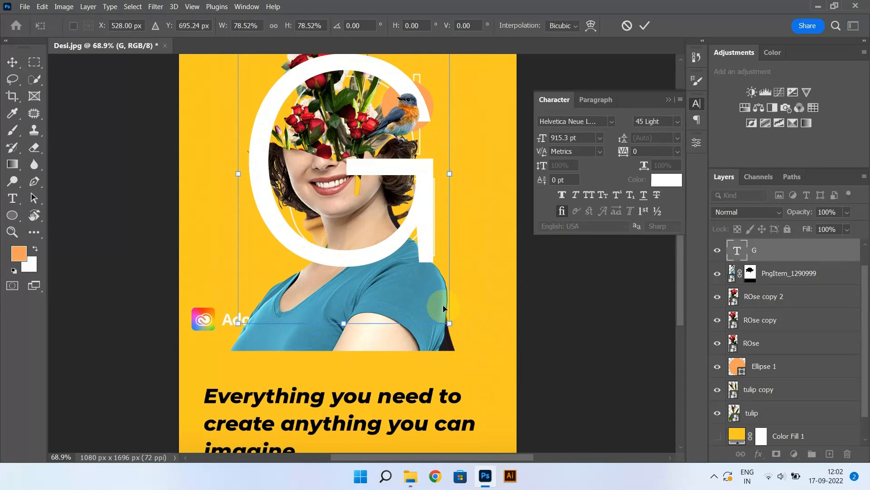
left_click_drag(446, 323, 473, 312)
key("Return")
Move the G layer below the tulip layer, directly above Color Fill 1, and make Color Fill 1 visible again
left_click_drag(802, 252, 719, 446)
scroll(355, 185, "up", 2)
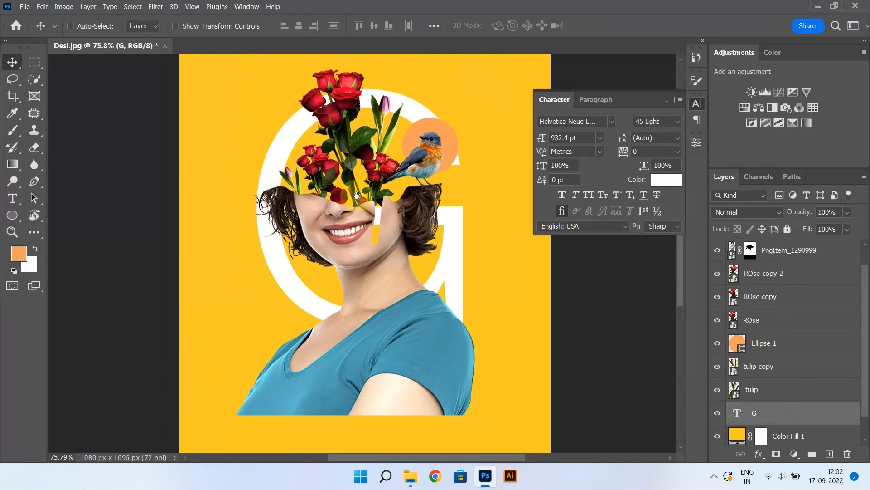
Add a white 2 px Stroke layer style to the G with its position set to Outside
right_click(814, 416)
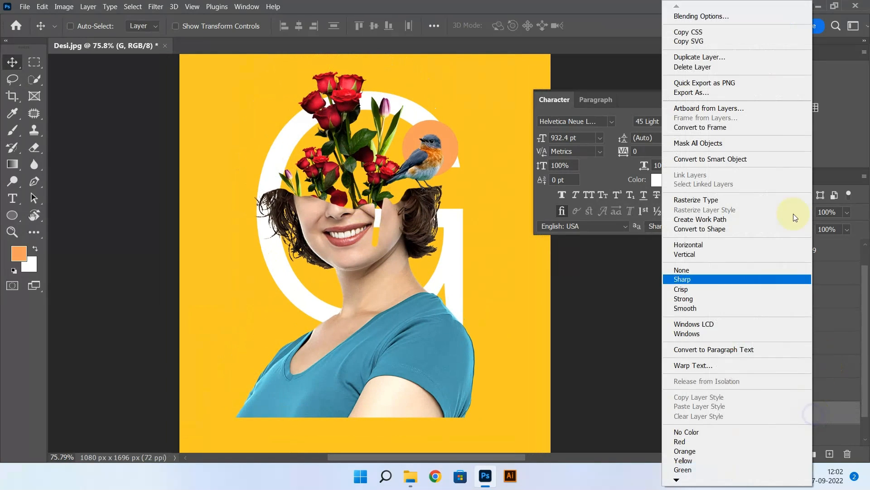
left_click(698, 16)
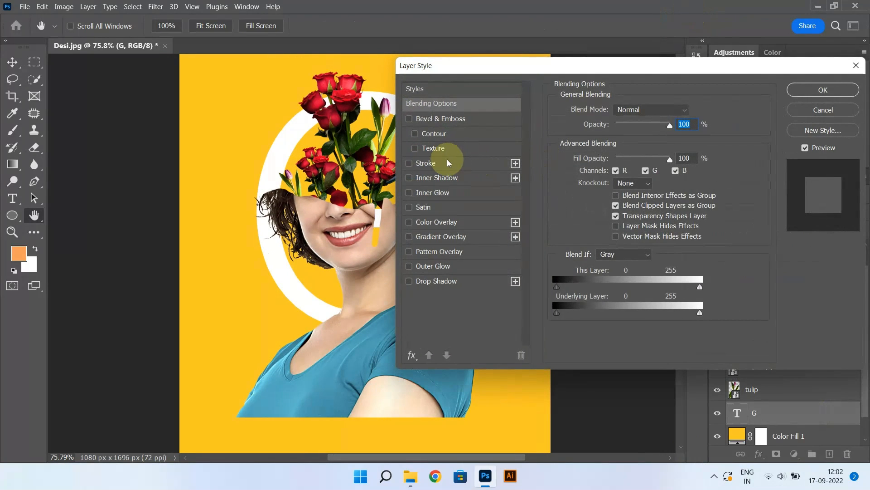
left_click(448, 162)
left_click(584, 202)
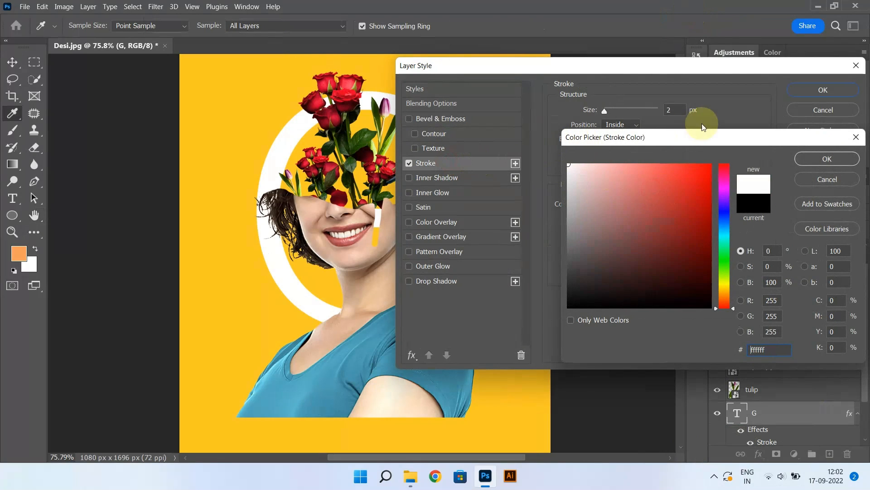
key("Return")
left_click(679, 115)
left_click(620, 125)
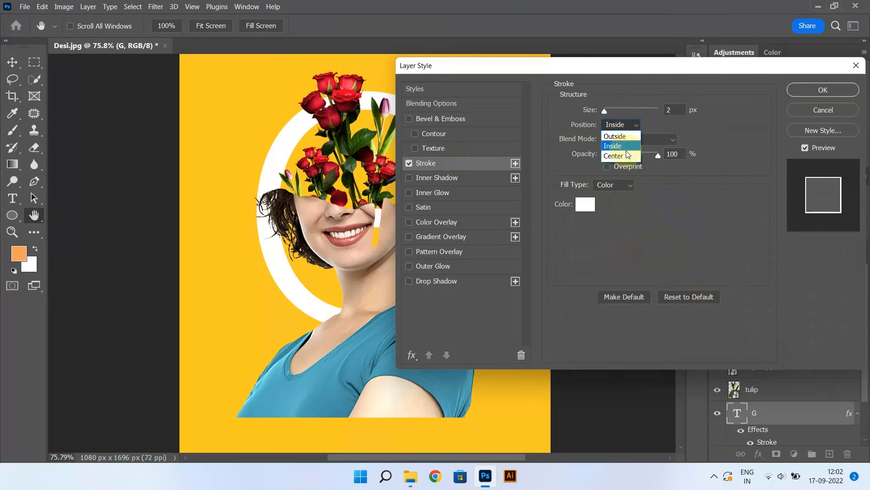
left_click(625, 138)
key("Return")
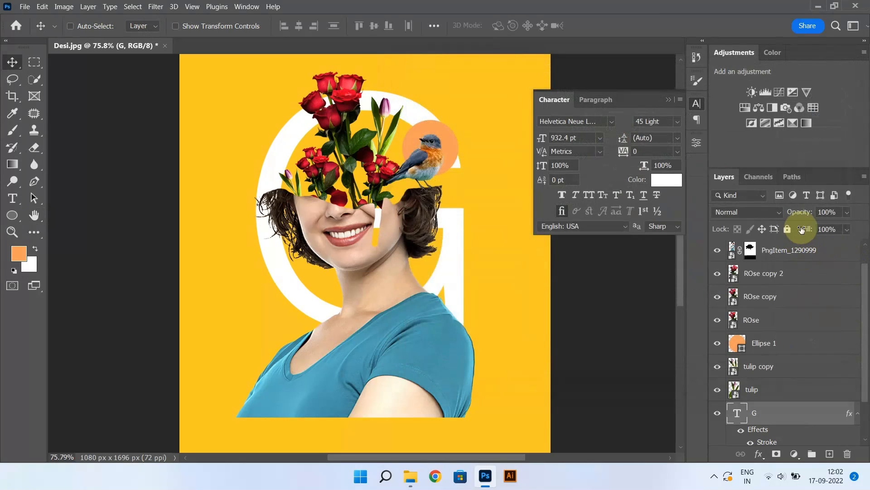
Reduce the G layer's fill to 0% so only its outline shows, and close the character settings
left_click_drag(805, 232, 654, 181)
left_click(668, 102)
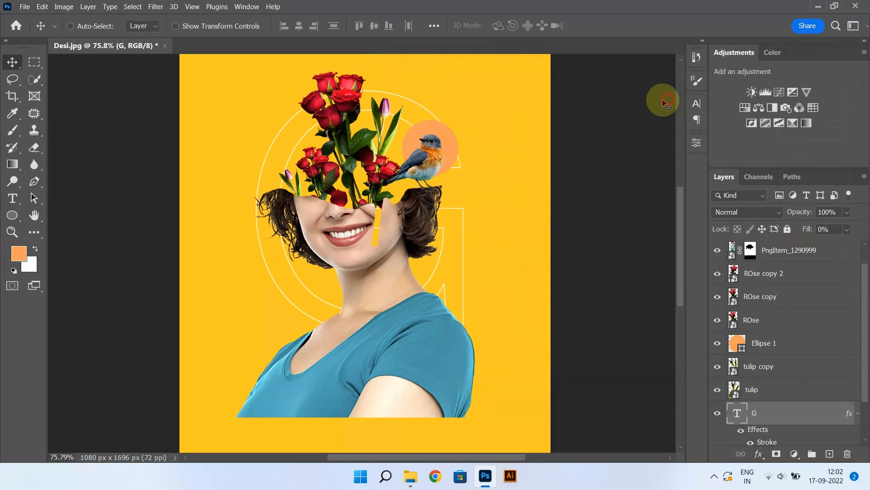
Increase the white stroke around the G to 4 px
double_click(773, 442)
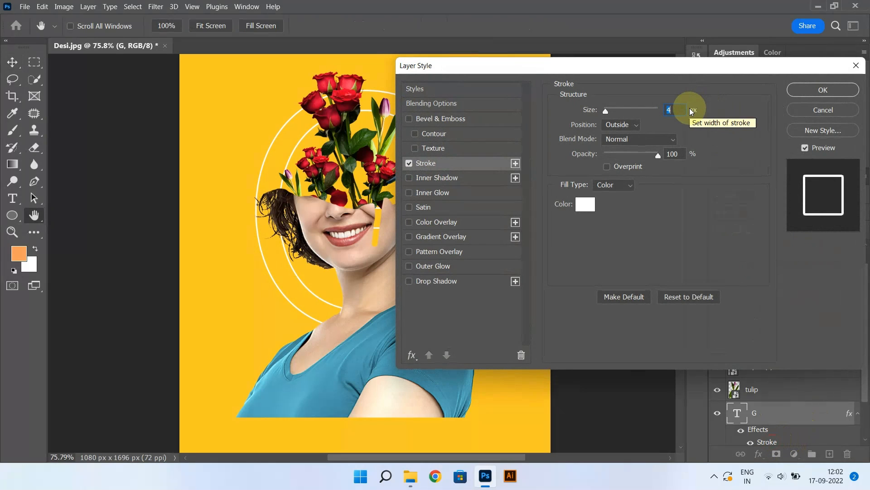
key("Return")
scroll(453, 166, "down", 3)
scroll(451, 166, "up", 4)
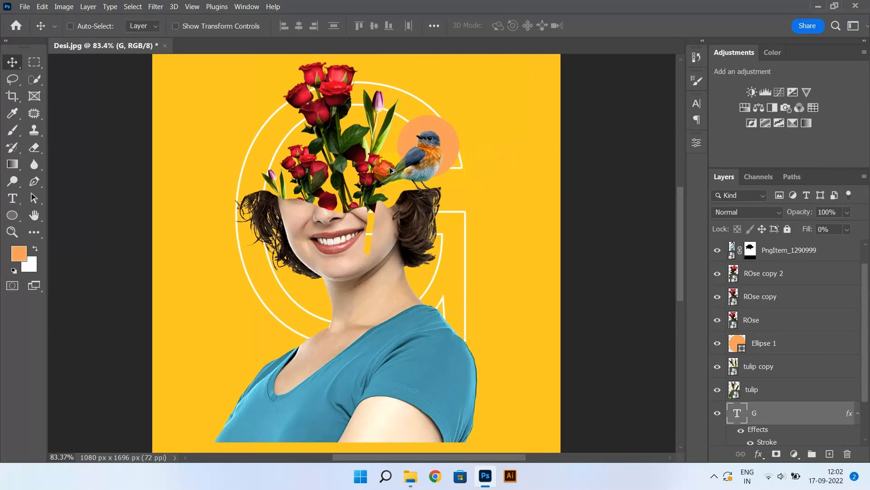
scroll(391, 168, "down", 2)
Duplicate the G layer and place the copy between the bird layer and the woman's PngItem_1290999 layer
left_click(781, 403)
key("ctrl+j")
left_click_drag(780, 408, 794, 258)
scroll(391, 241, "up", 1)
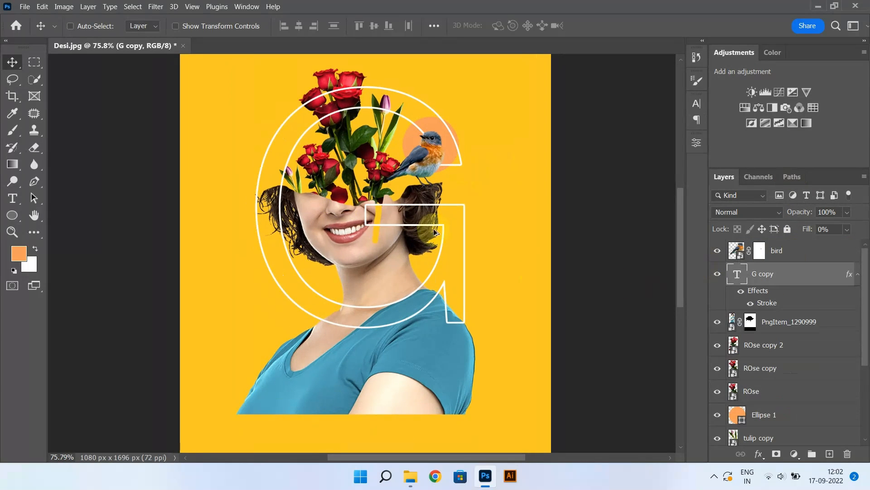
Add a layer mask to the G copy, rasterize its layer style, and invert the mask to hide the outline
left_click(776, 453)
key("b")
right_click(825, 277)
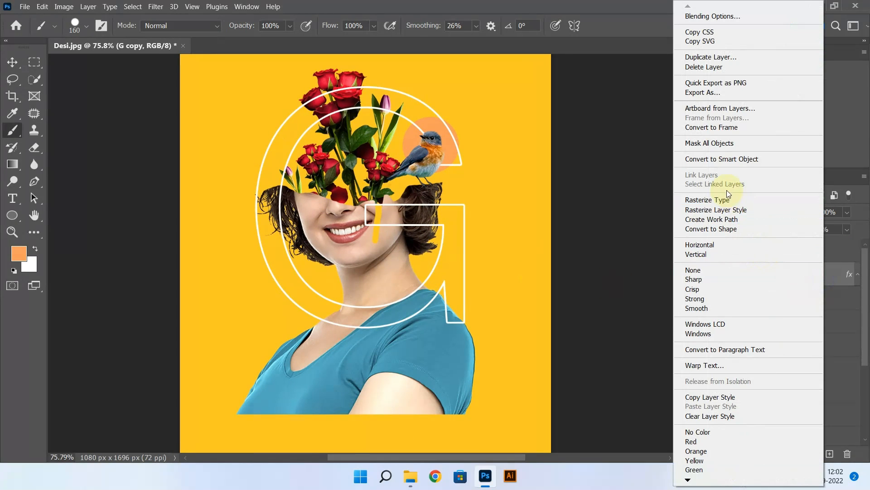
left_click(721, 209)
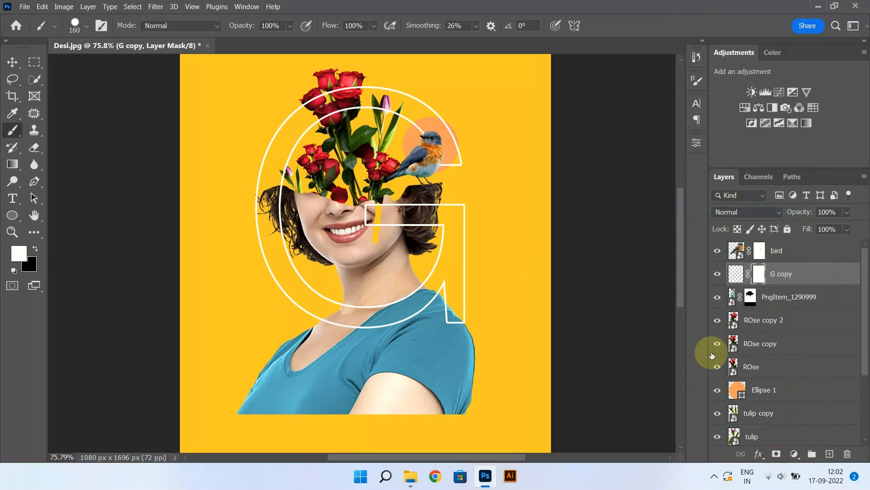
key("ctrl+i")
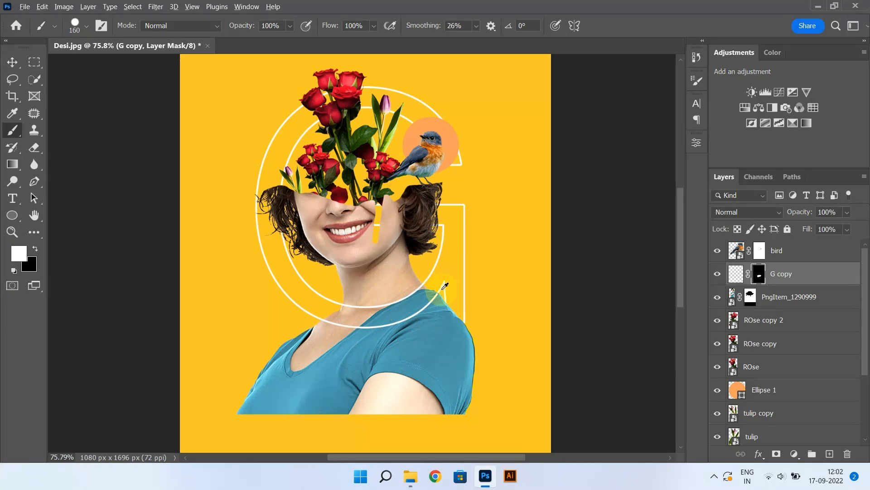
Paint white on the G copy's mask over the neck and shoulder so the letter's lower curves pass in front of the woman
left_click_drag(428, 305, 413, 320)
left_click_drag(425, 291, 410, 291)
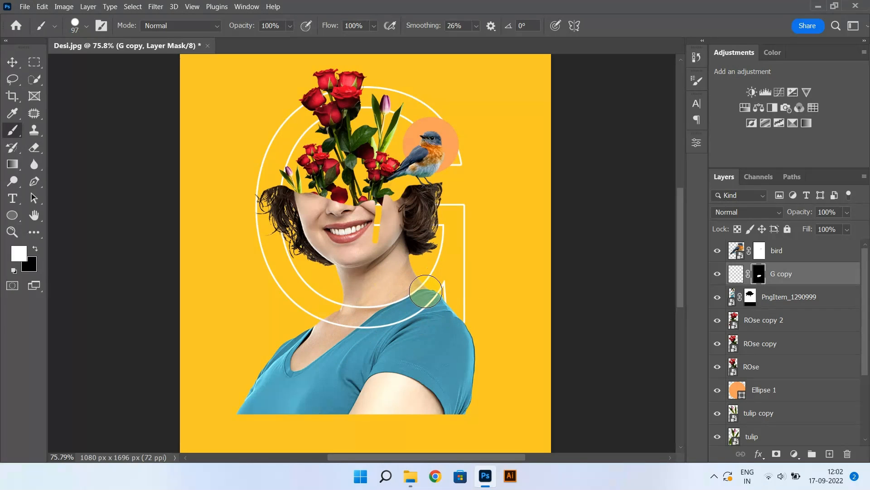
scroll(391, 278, "down", 2)
scroll(391, 235, "up", 2)
left_click(12, 62)
scroll(368, 188, "down", 1)
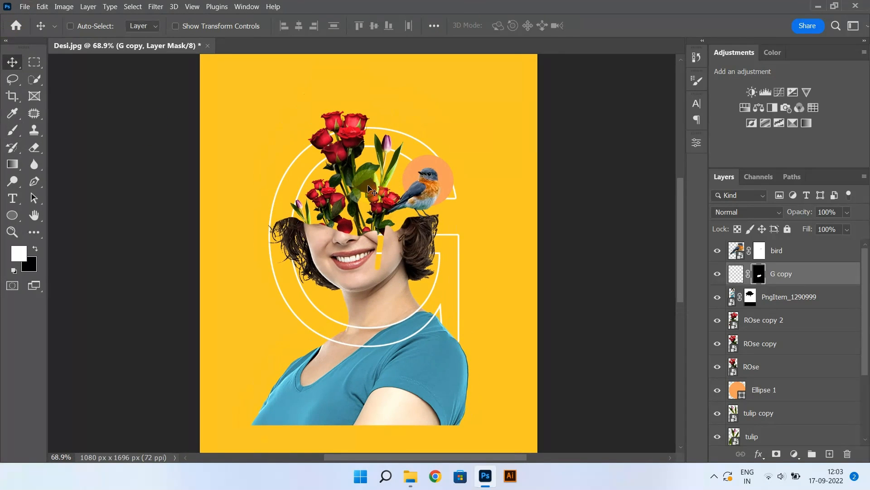
Show only the Background layer to examine the glow behind the original poster's bird, and restore the other layers
scroll(776, 399, "down", 4)
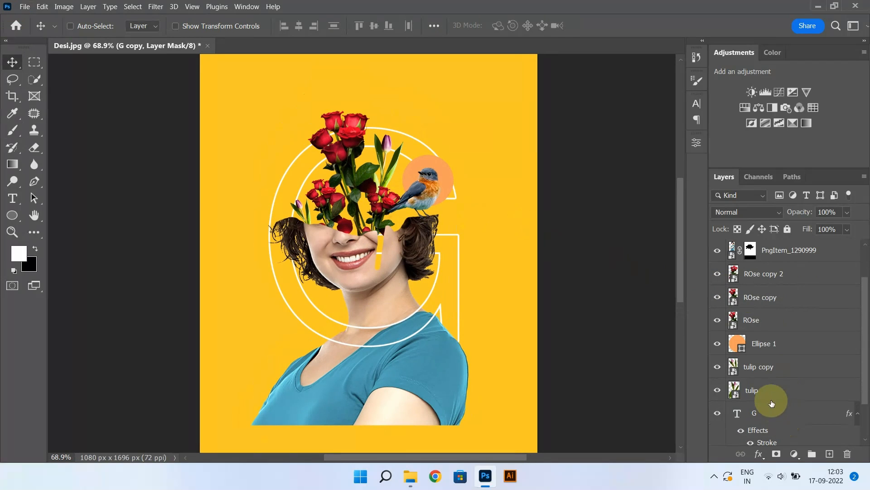
scroll(371, 243, "up", 1)
scroll(371, 243, "up", 3)
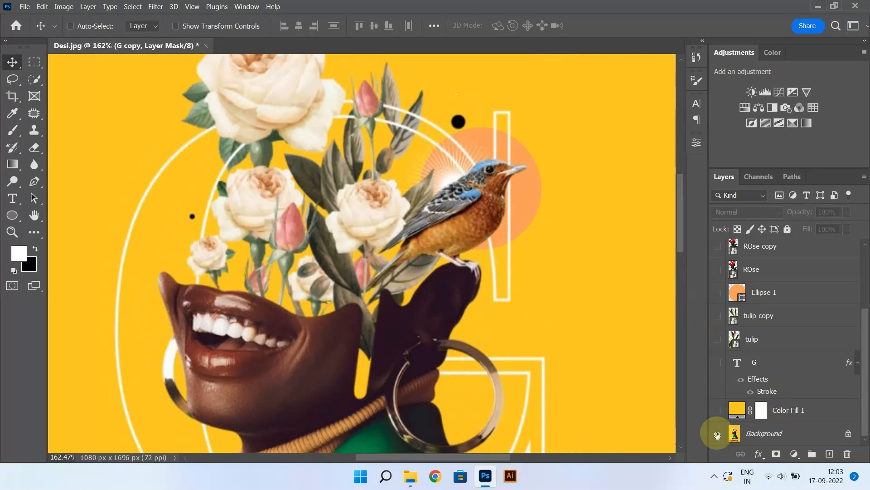
key("b")
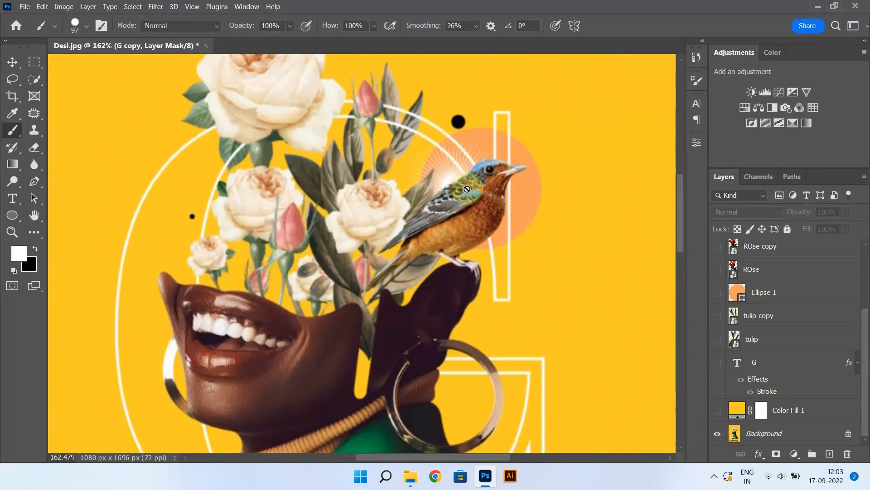
left_click(450, 172, "alt")
left_click(718, 432, "alt")
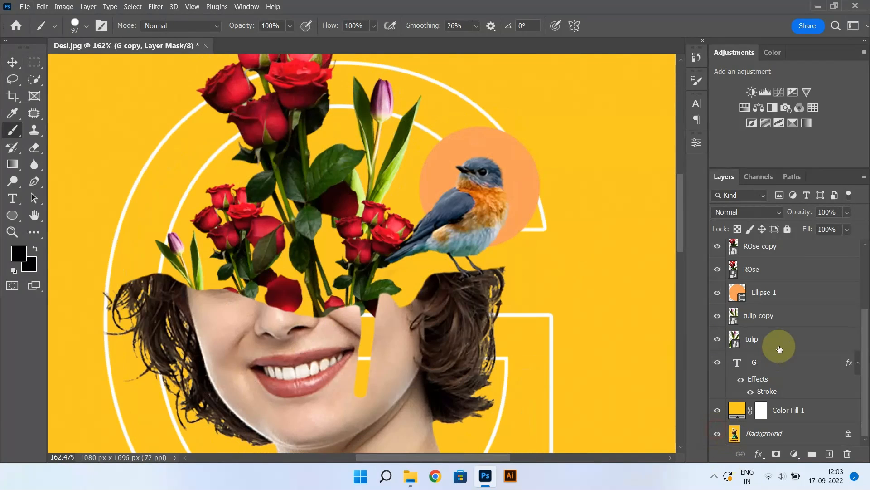
Add a layer above Ellipse 1, dab a soft 156 px white glow behind the bird, and set the layer's opacity to 54%
scroll(780, 363, "up", 3)
left_click(772, 385)
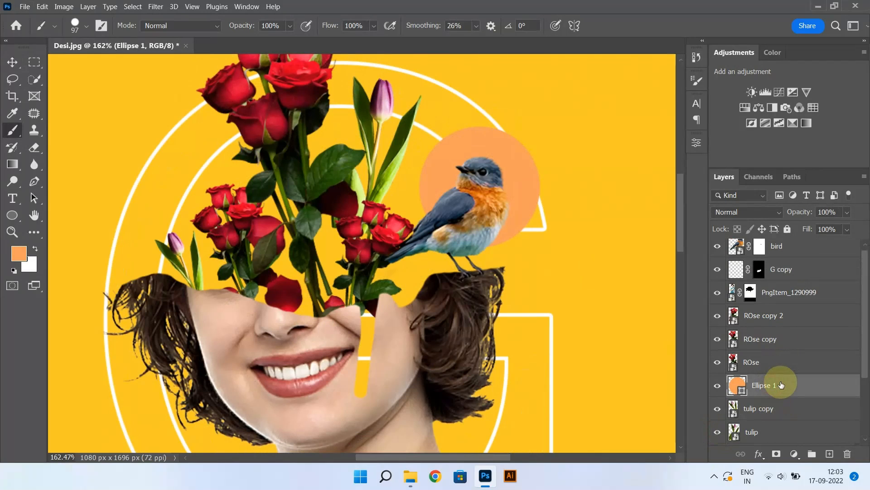
key("ctrl+shift+alt+n")
left_click_drag(418, 184, 455, 145)
mouse_move(457, 210)
left_mouse_down()
mouse_move(492, 171)
mouse_move(469, 173)
mouse_move(477, 175)
left_mouse_up()
key("x")
mouse_move(493, 215)
left_mouse_down()
mouse_move(464, 208)
mouse_move(474, 193)
mouse_move(455, 189)
mouse_move(487, 189)
left_mouse_up()
left_click(474, 192)
left_click(476, 188)
key("ctrl+z")
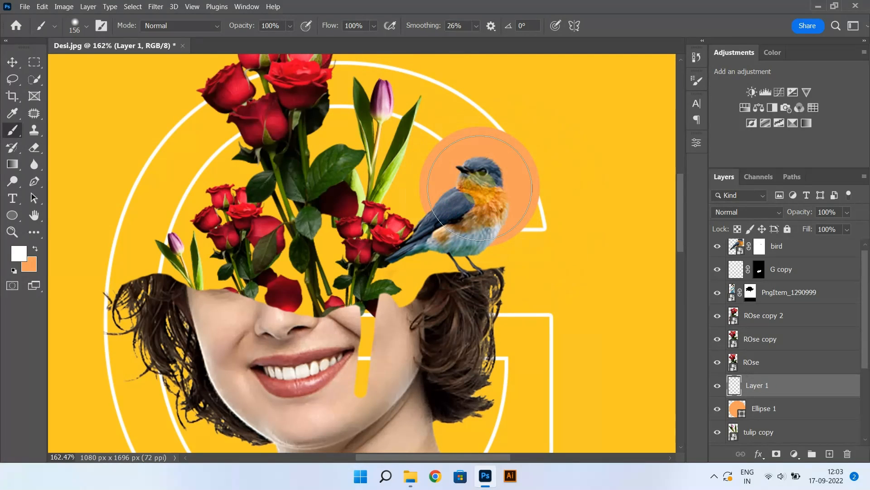
left_click(476, 188)
left_click_drag(796, 216, 777, 216)
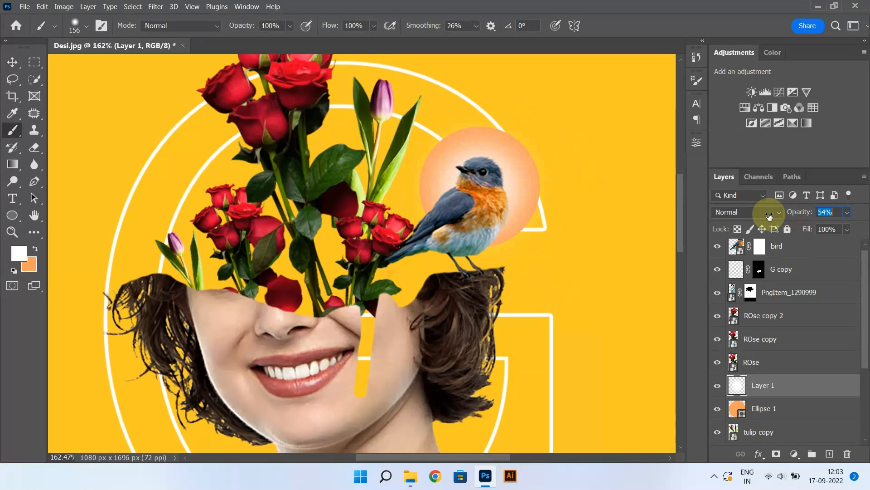
scroll(370, 208, "down", 6)
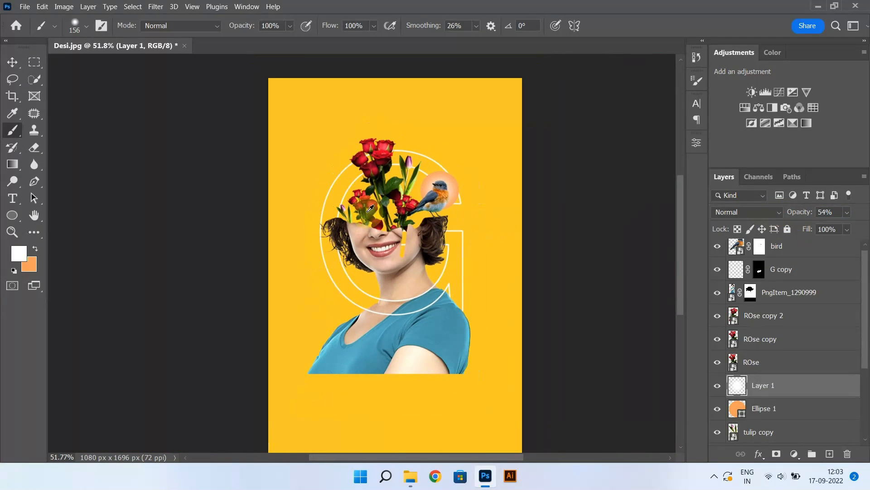
Add a Levels adjustment clipped to the woman's layer with input levels 9, 1.00 and 241
left_click(12, 62)
scroll(390, 271, "up", 1)
left_click(431, 330)
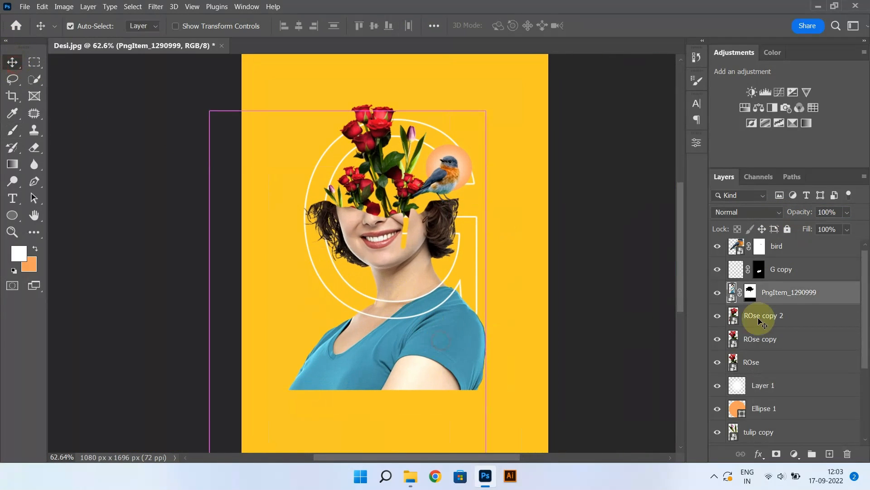
left_click(766, 92)
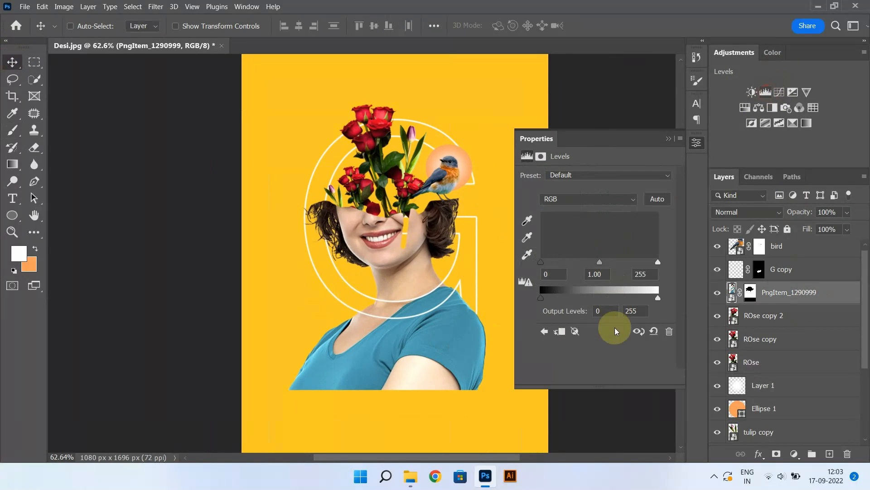
left_click(587, 377)
left_click_drag(544, 263, 553, 264)
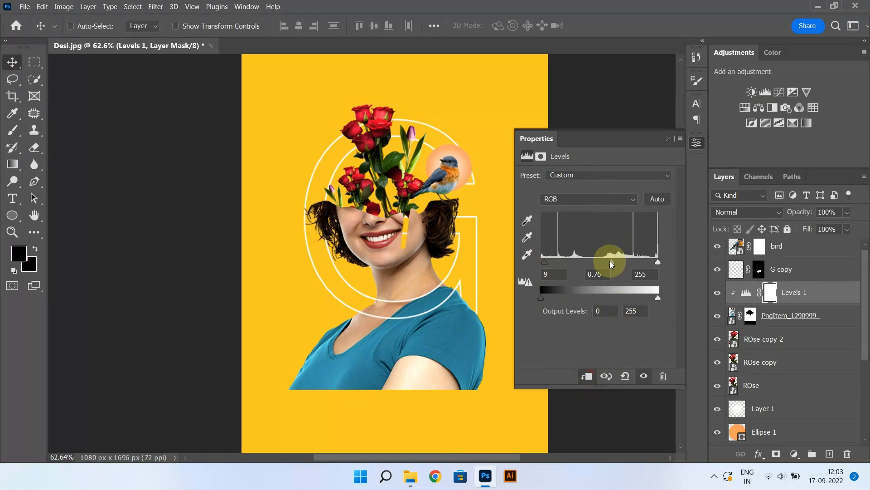
left_click_drag(658, 262, 653, 262)
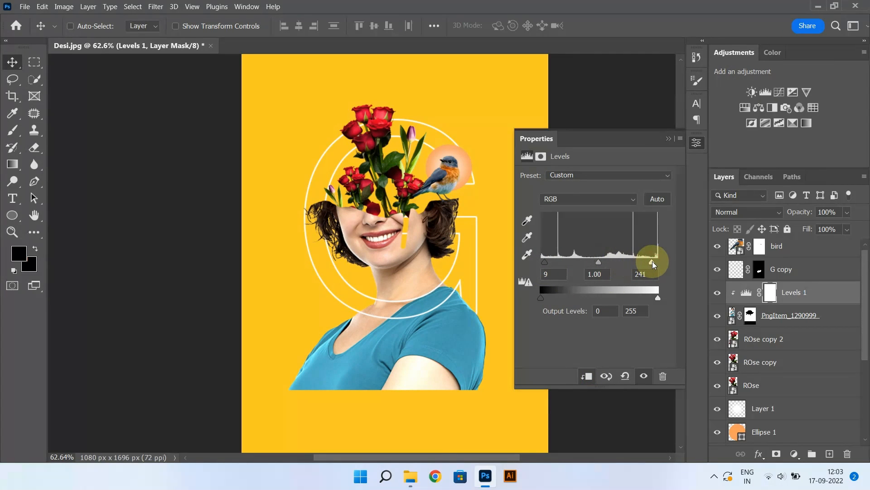
left_click(669, 138)
Add a darkening Exposure adjustment clipped to the woman's layer and invert its mask to black
left_click(792, 92)
left_click_drag(582, 211, 577, 208)
left_click(669, 139)
key("ctrl+i")
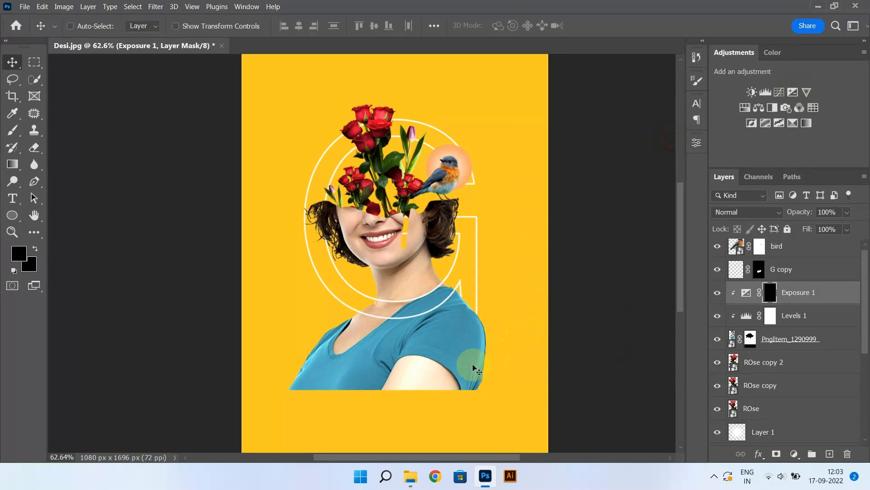
Paint white on the Exposure 1 mask with a soft 296 px brush to shade the woman's hair, neck and shoulder on the bird's side
key("b")
right_click(474, 303, "alt")
key("x")
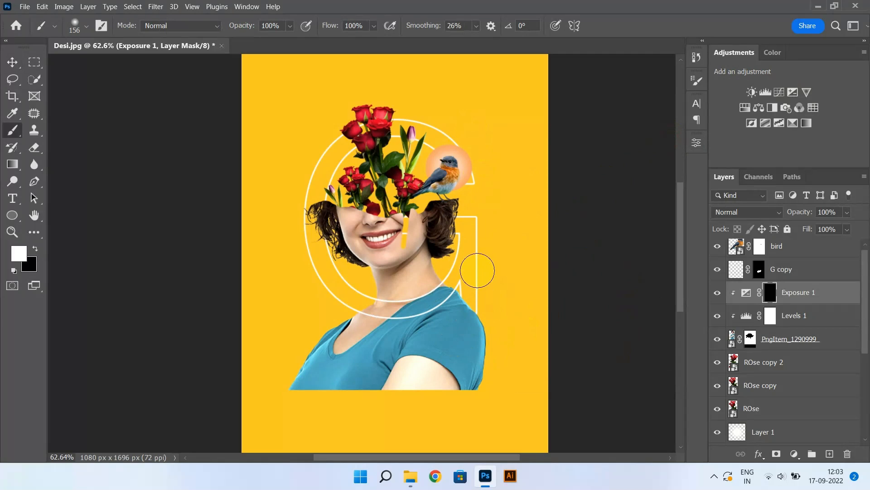
right_click(470, 277, "alt")
mouse_move(454, 230)
left_mouse_down()
mouse_move(451, 256)
mouse_move(450, 233)
mouse_move(497, 358)
mouse_move(494, 390)
left_mouse_up()
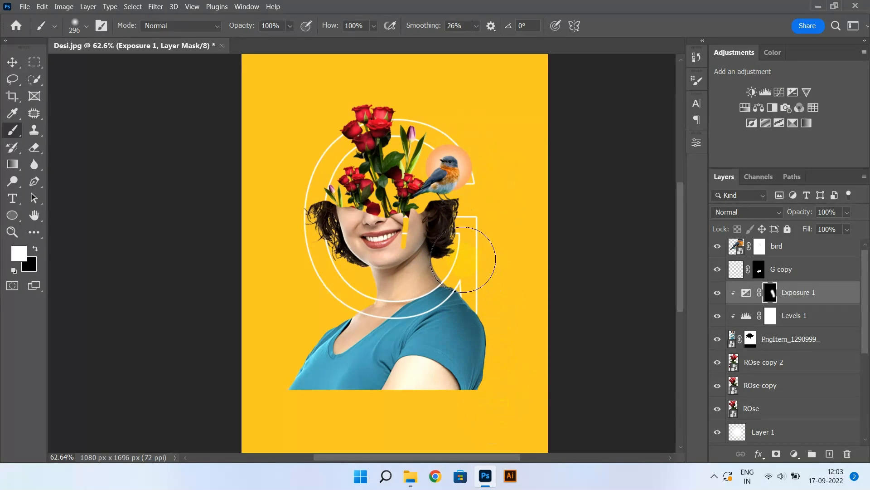
Refine the Exposure 1 mask around the jaw and neck, painting black with a soft 138 px brush to clear shading from the face
scroll(421, 296, "up", 7)
right_click(437, 230, "alt")
scroll(384, 240, "up", 4)
right_click(400, 237, "alt")
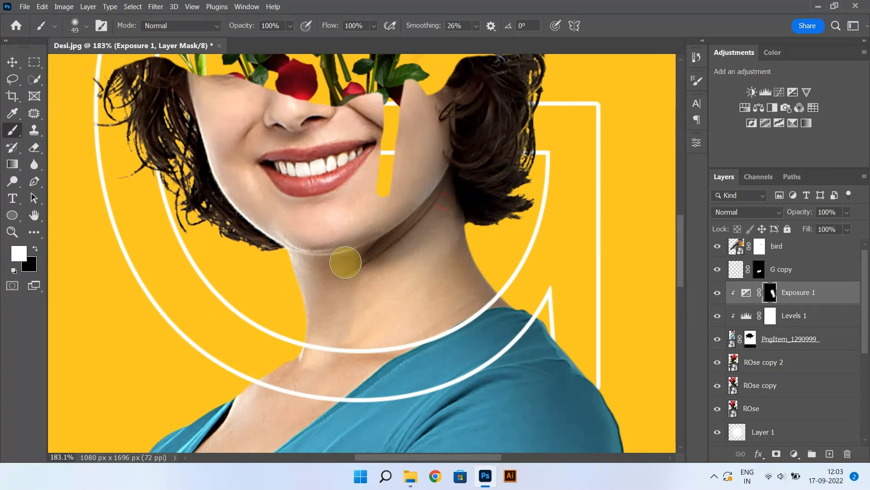
key("x")
right_click(360, 272, "alt")
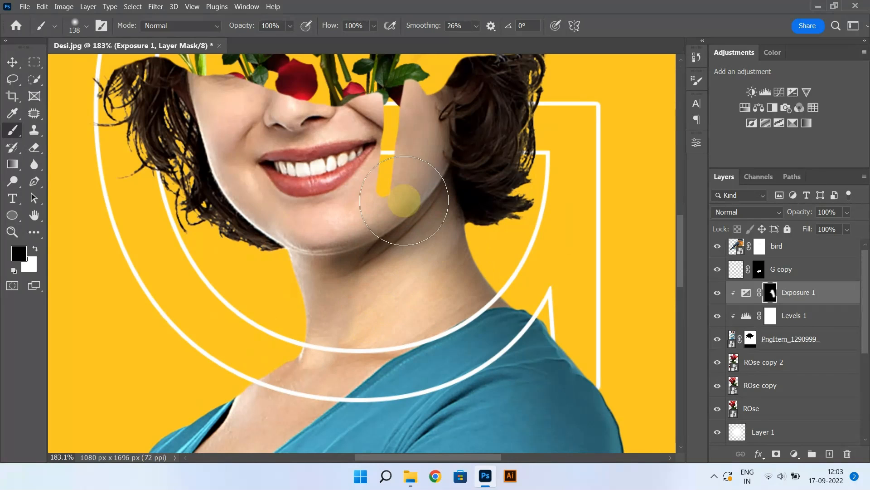
left_click_drag(309, 153, 321, 269)
Paint white on the Exposure 1 mask with a soft 20 px brush to shade the edges of the cheek's cut slot
key("x")
scroll(386, 252, "up", 6)
right_click(435, 218, "alt")
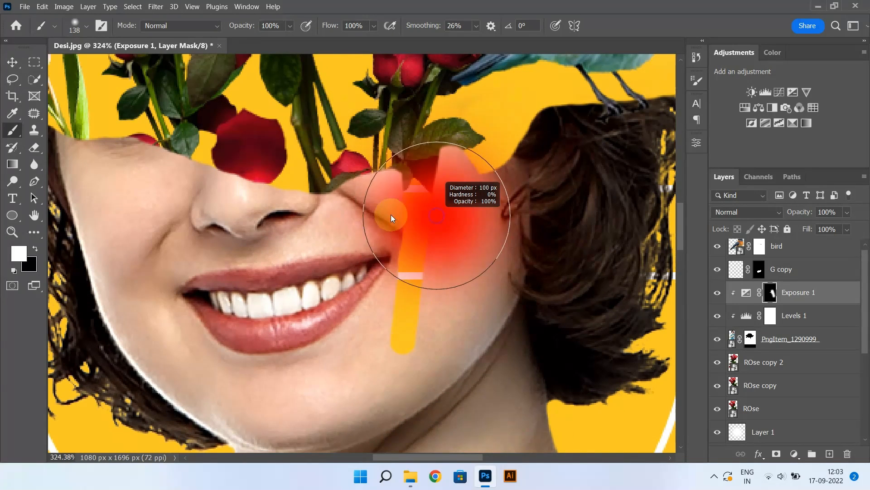
right_click(437, 196, "alt")
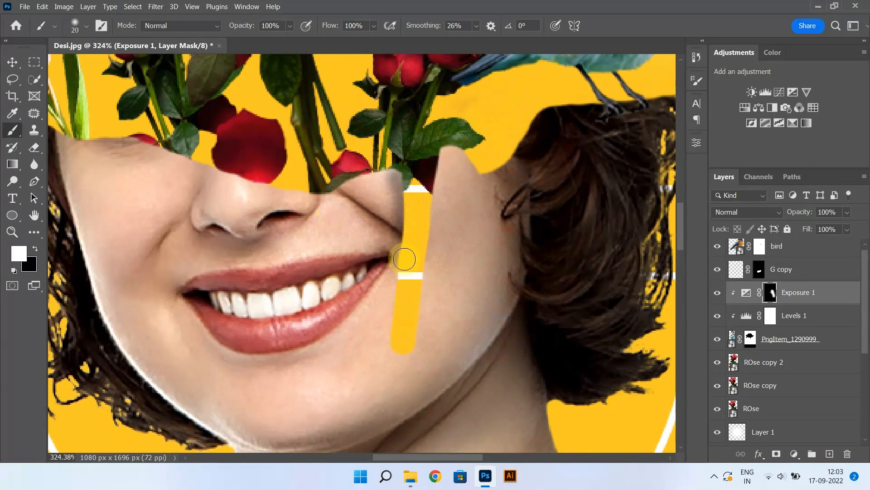
left_click_drag(439, 147, 424, 270)
Soften the cheek shading beside the slot by painting black on the Exposure 1 mask with a soft 54 px brush
scroll(410, 345, "down", 5)
right_click(441, 245, "alt")
scroll(441, 244, "up", 1)
key("x")
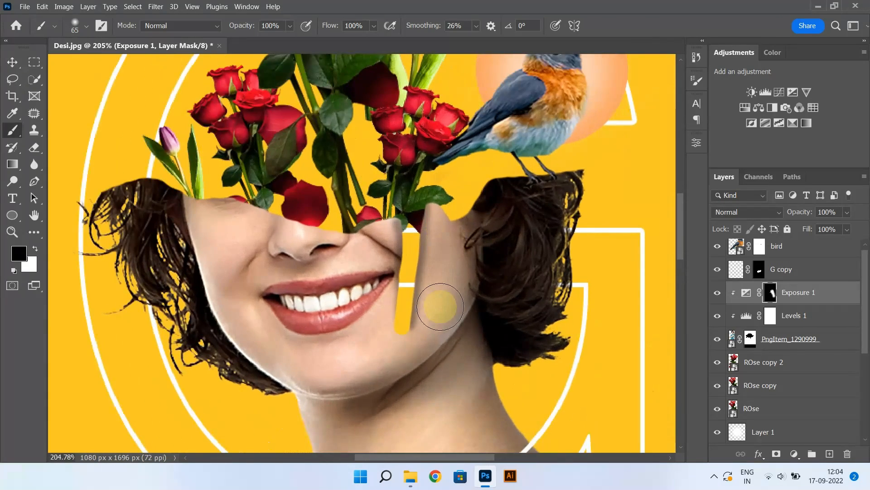
right_click(449, 279, "alt")
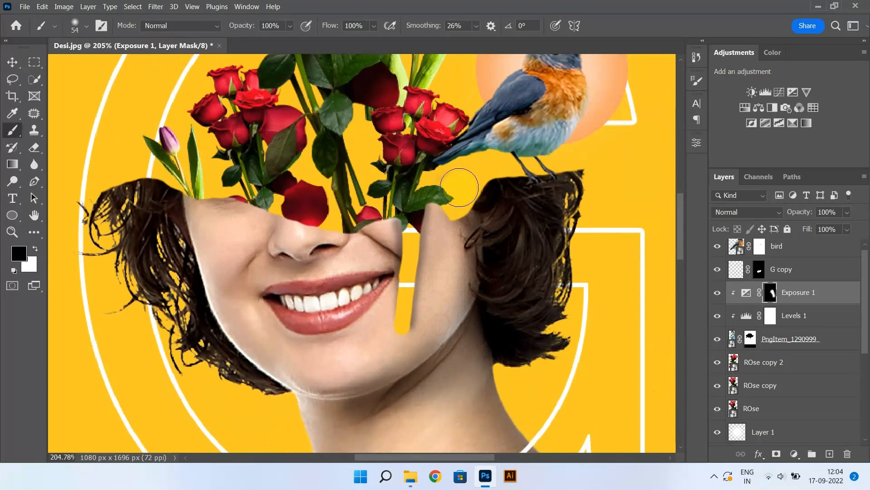
scroll(399, 271, "down", 6)
scroll(401, 251, "up", 2)
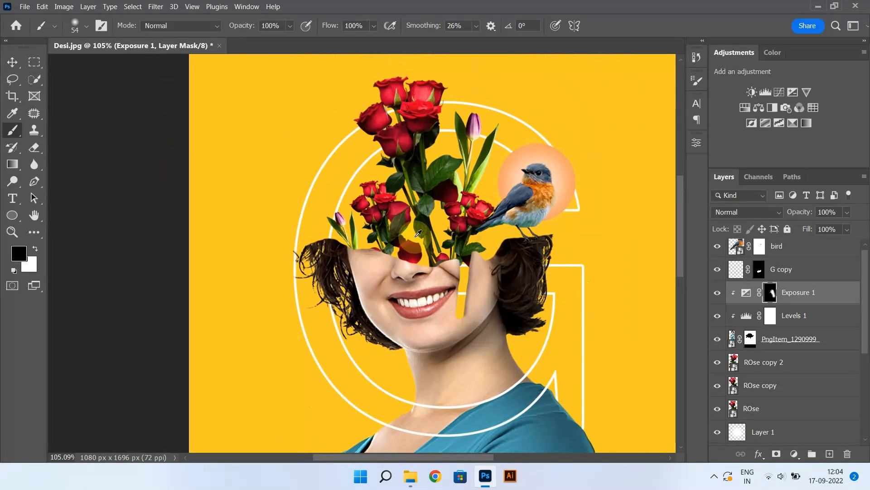
Add an Exposure adjustment of -2.40 clipped to the ROse layer and invert its mask to black
scroll(420, 252, "up", 3)
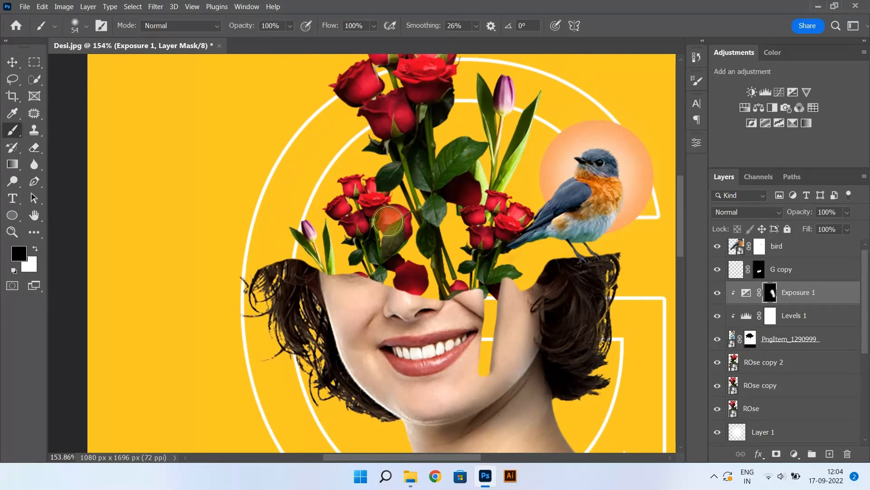
left_click(718, 385)
left_click(718, 386)
left_click(714, 362)
left_click(715, 363)
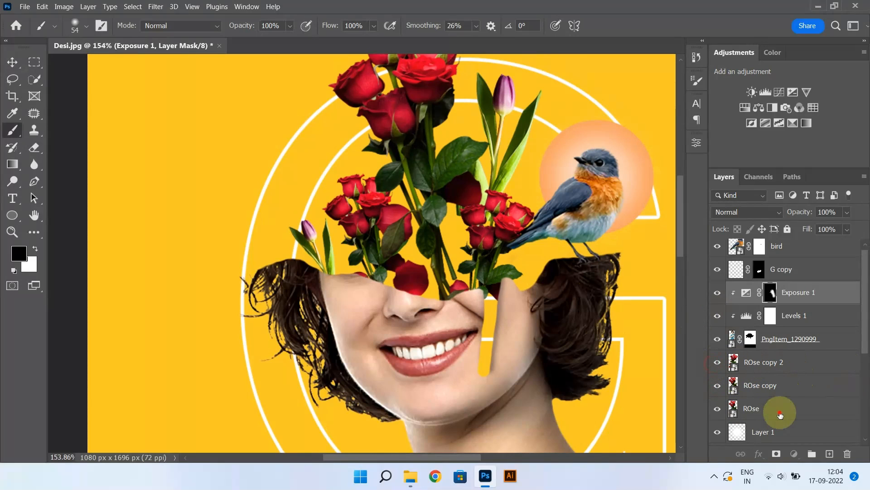
left_click(782, 408)
left_click(587, 376)
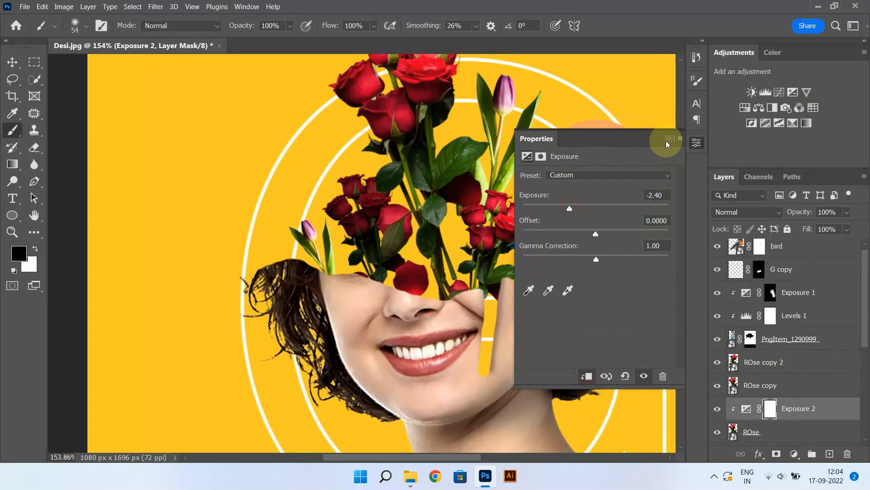
left_click(667, 139)
key("ctrl+i")
Paint white on the Exposure 2 mask with a soft 75 px brush to shade the large rose bouquet's leaves and stems
left_click_drag(405, 211, 413, 215)
key("x")
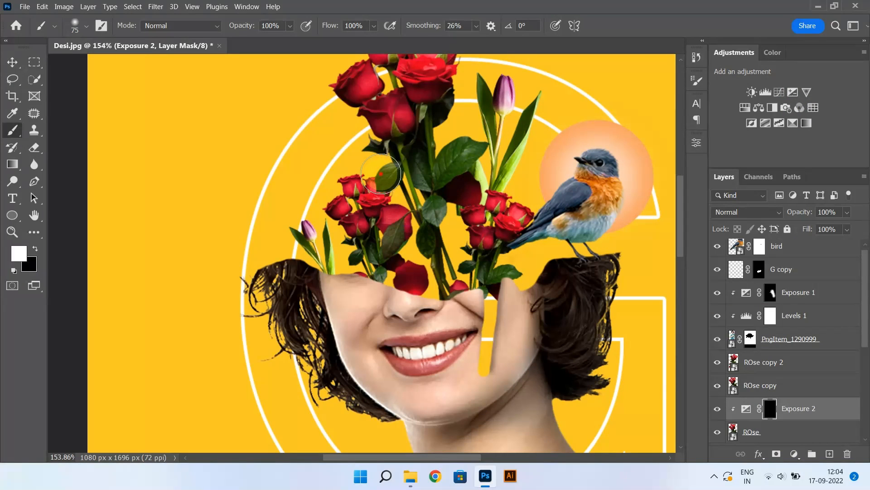
mouse_move(381, 177)
left_mouse_down()
mouse_move(405, 236)
mouse_move(403, 280)
left_mouse_up()
scroll(408, 222, "down", 6)
scroll(434, 192, "down", 2)
left_click_drag(416, 199, 428, 179)
scroll(428, 178, "down", 2)
left_click(12, 63)
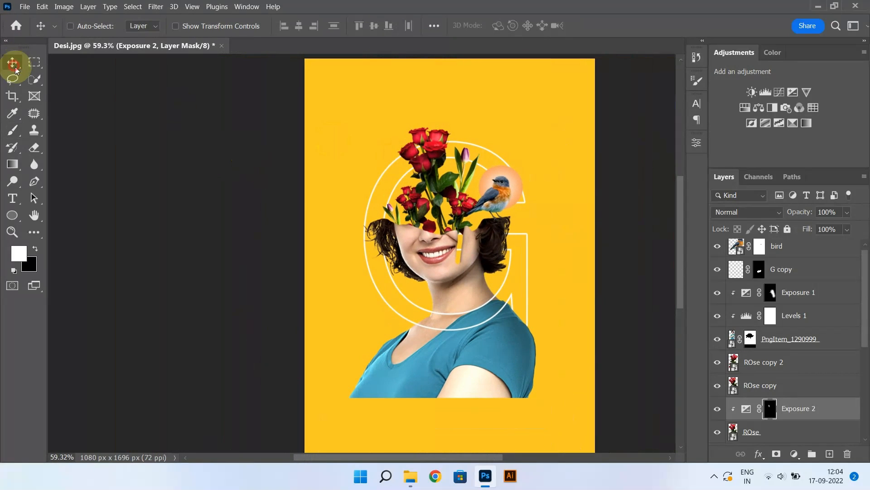
Hide the Color Fill 1 layer and draw a paragraph text box over the reference slogan at the poster's foot
scroll(524, 228, "down", 1)
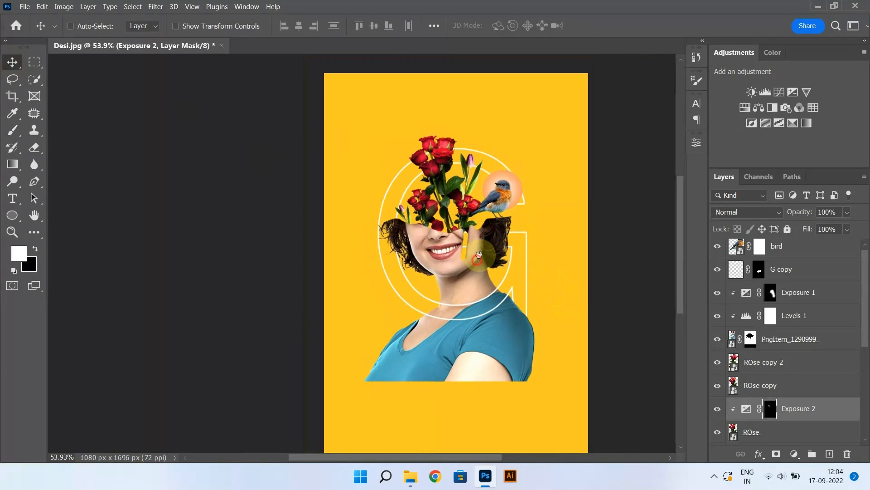
scroll(771, 390, "down", 5)
scroll(729, 399, "down", 3)
left_click(717, 410)
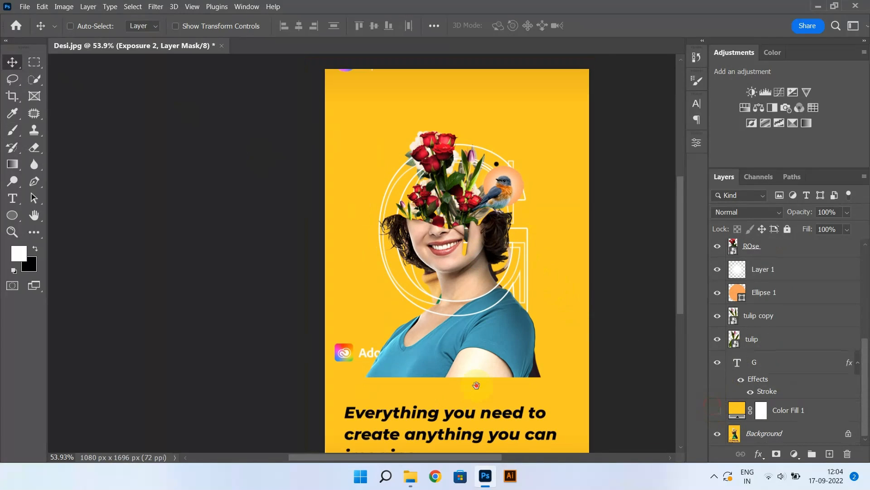
left_click_drag(473, 362, 493, 283)
key("t")
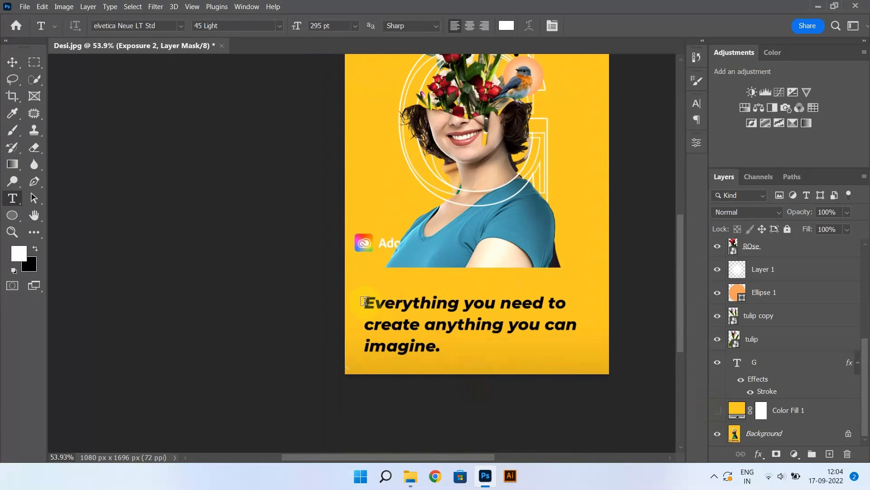
left_click_drag(364, 292, 587, 366)
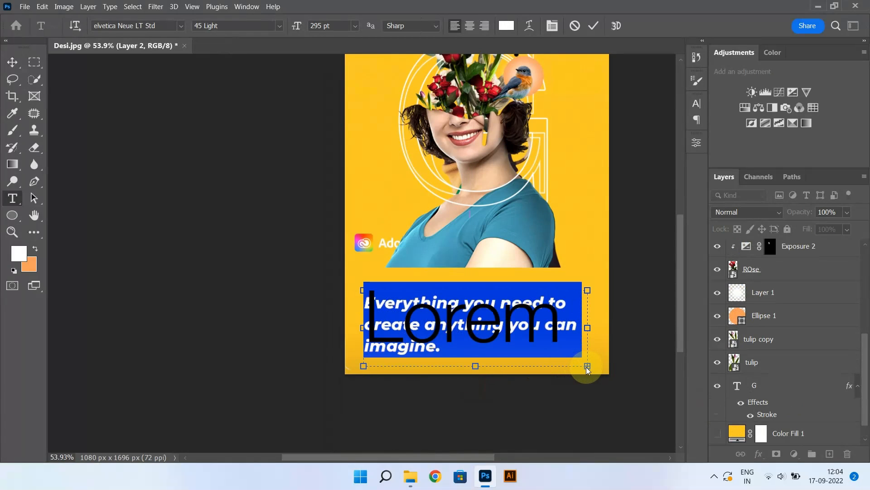
Set the text size to 40 pt and replace the placeholder with "Everything you need to create anything you can imagine."
double_click(320, 26)
type("40")
key("Return")
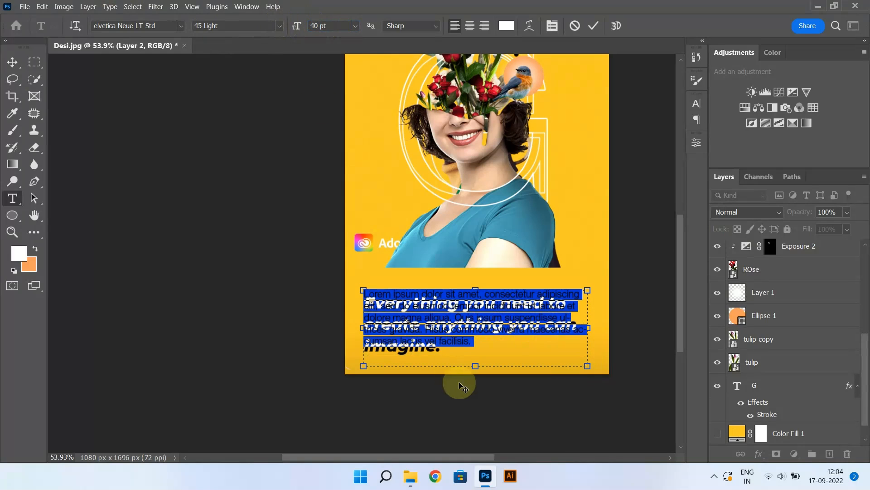
left_click(434, 316)
key("ctrl+a")
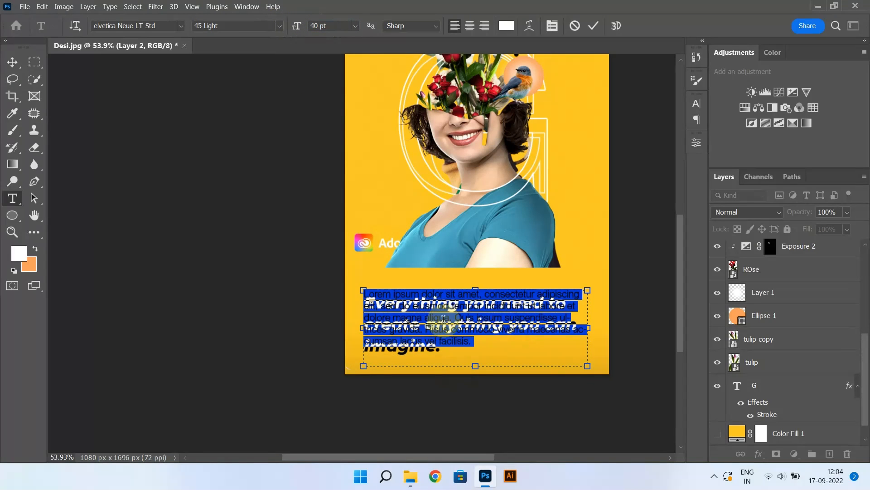
key("BackSpace")
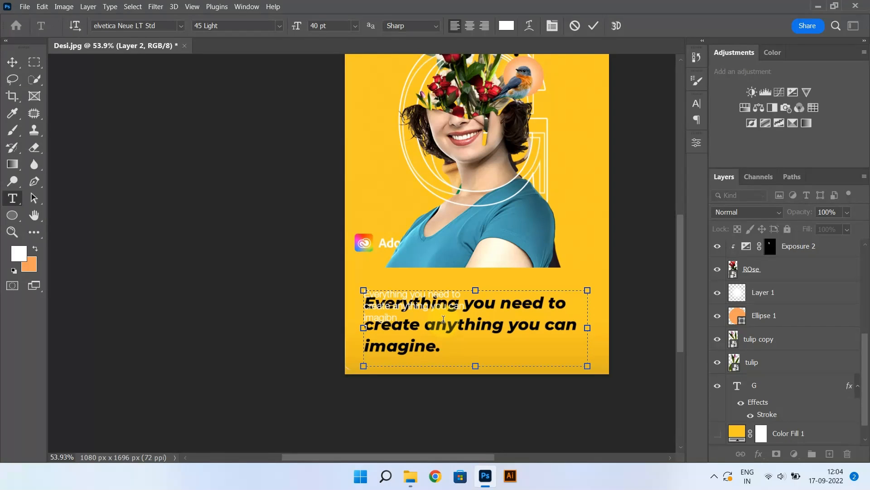
Commit the slogan text and show the Color Fill 1 layer again
left_click(717, 429)
scroll(718, 408, "down", 2)
left_click(718, 410)
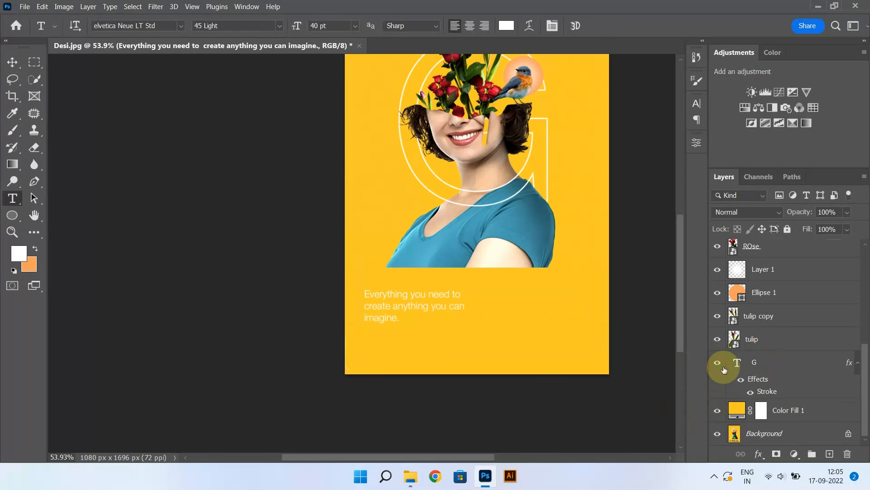
Format the whole slogan in Montserrat ExtraBold Italic at 70 pt
left_click(429, 306)
key("ctrl+a")
key("ctrl+t")
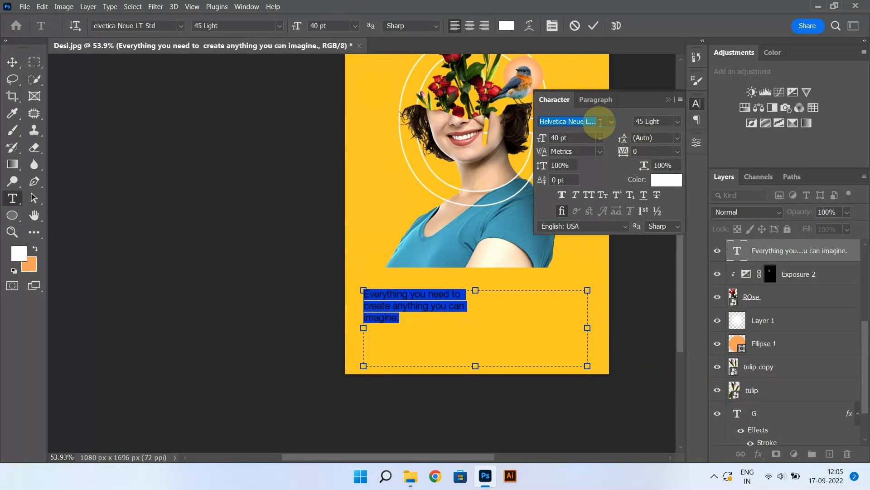
type("Montserrat")
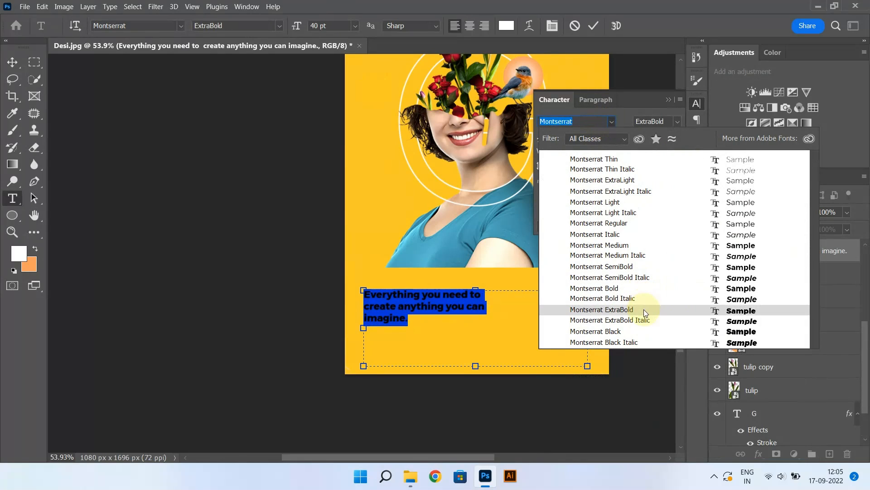
left_click(644, 320)
left_click_drag(300, 26, 312, 31)
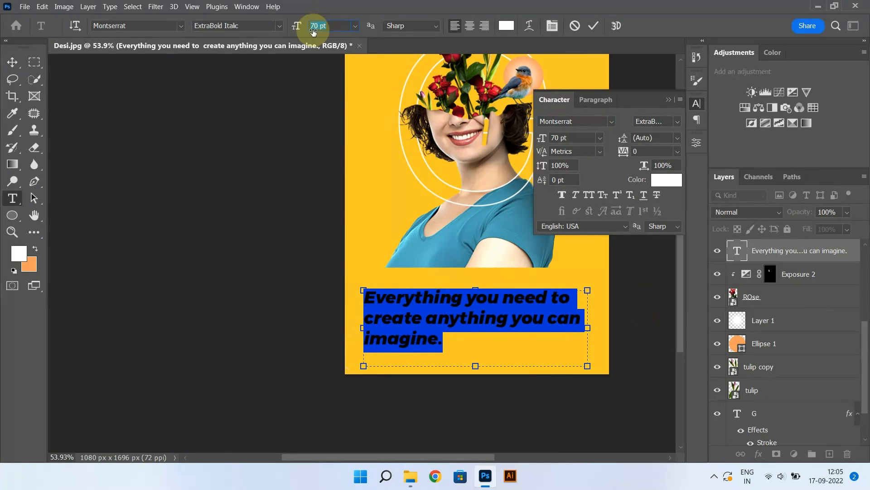
left_click(23, 62)
Recolor the slogan from white to near-black, comparing it with the original poster on the Background layer
left_click(667, 179)
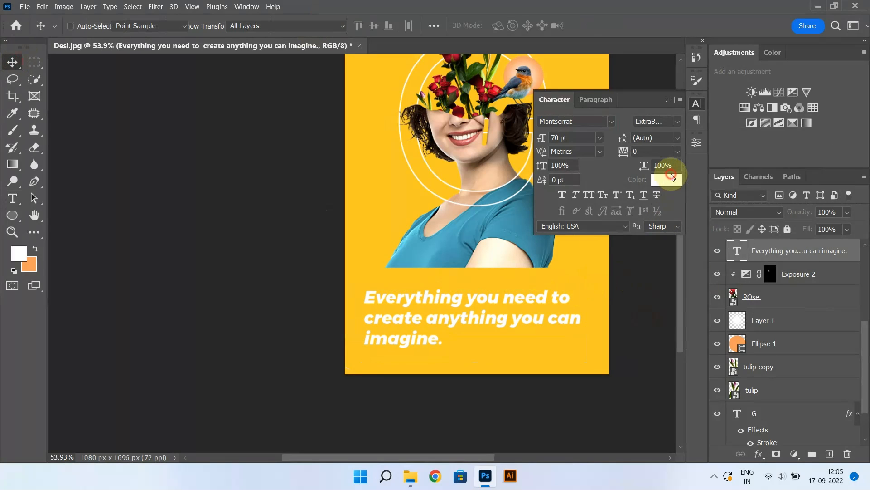
left_click(575, 286)
key("Return")
scroll(767, 395, "down", 2)
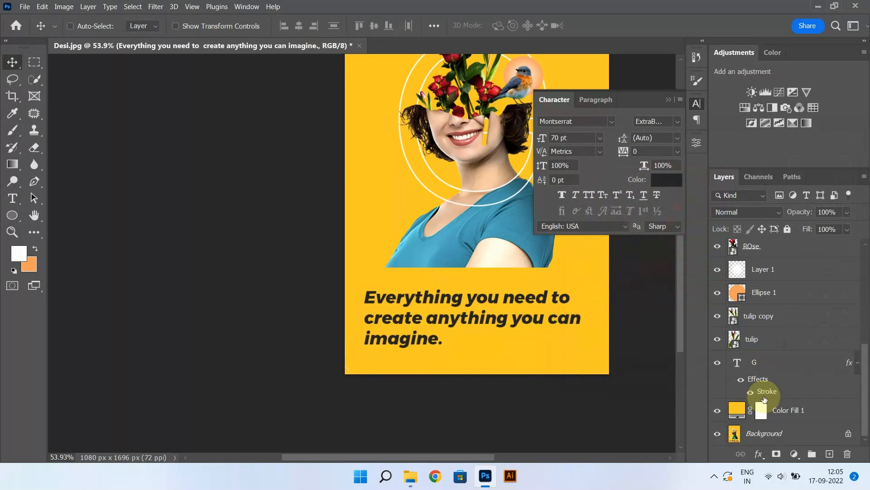
left_click(717, 435, "alt")
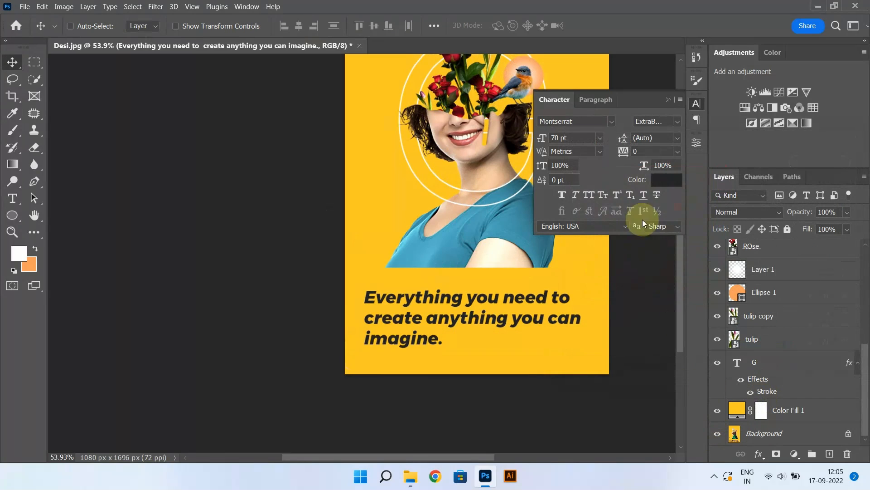
left_click(666, 179)
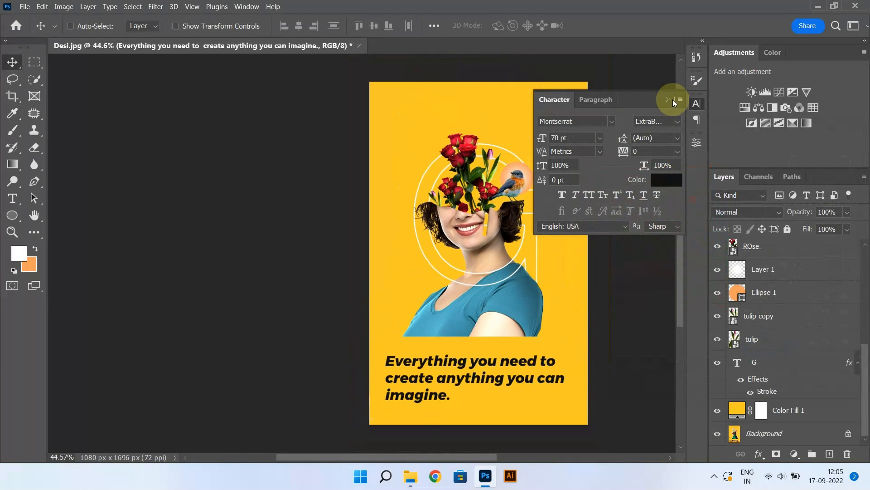
left_click(697, 103)
Group all layers from Color Fill 1 up to bird and toggle the group's visibility to compare with the Background
left_click(794, 413)
scroll(800, 318, "up", 5)
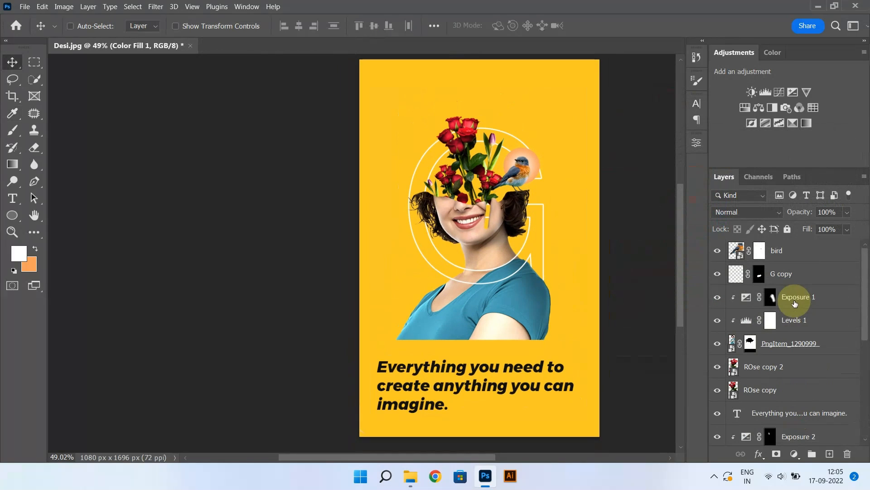
left_click(798, 249, "shift")
key("ctrl+g")
left_click(717, 247)
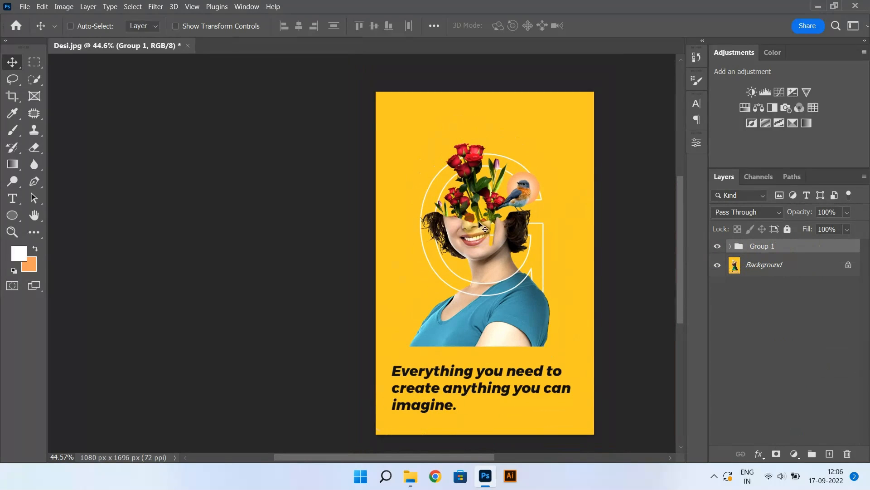
Place the Adobe Creative Cloud logo above the slogan, scaled to about 500 px wide, and add a black Multiply drop shadow with a short distance
left_click(22, 5)
left_click(77, 220)
double_click(224, 132)
left_click_drag(477, 288, 452, 345)
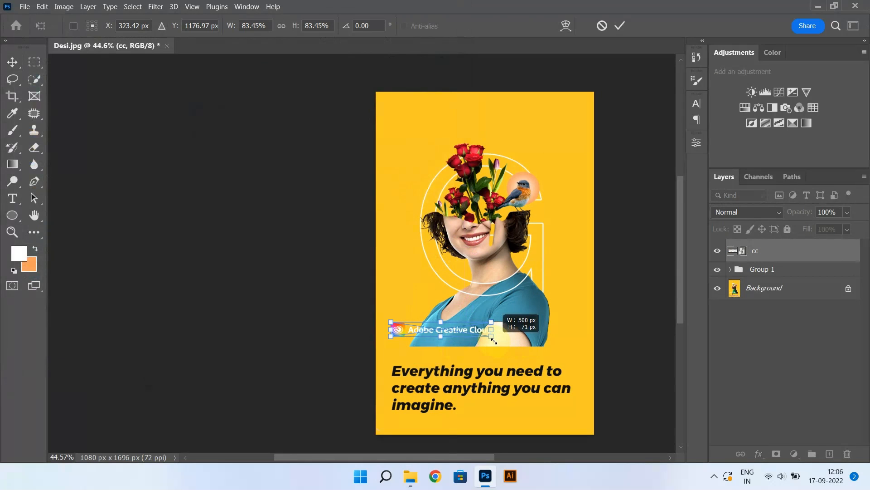
key("Return")
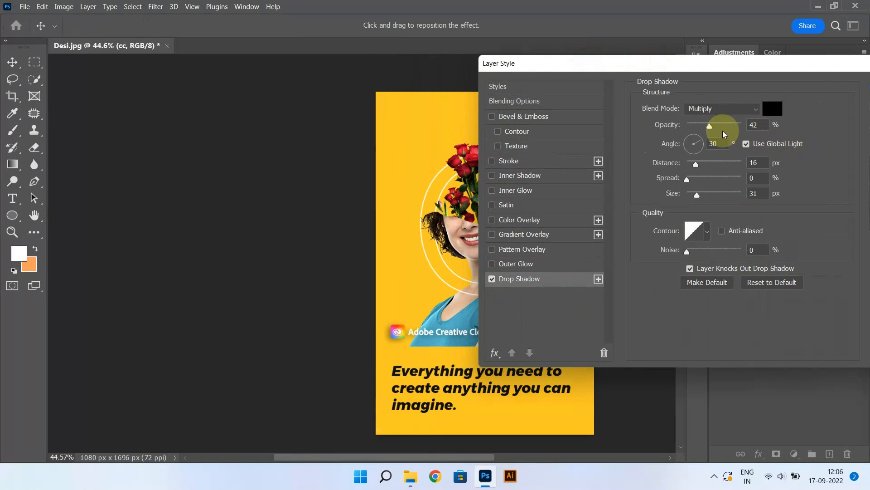
left_click_drag(701, 165, 688, 164)
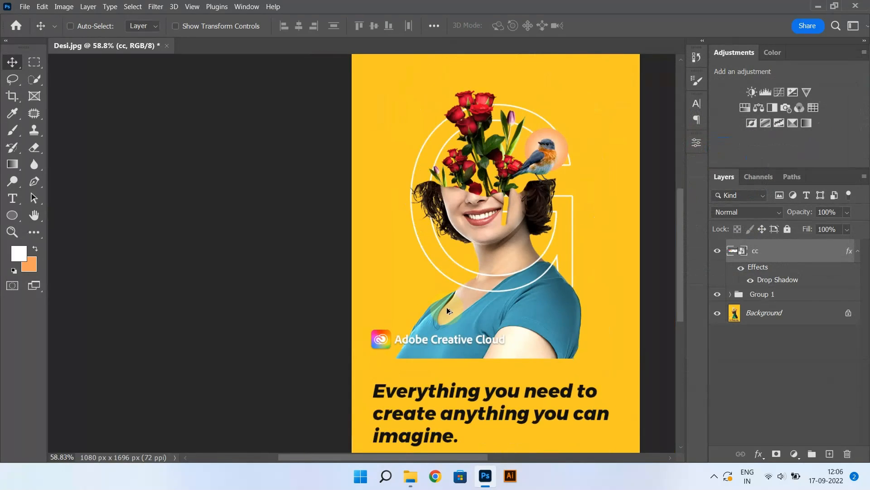
Add the title text "H GraphicsPro" in the empty yellow area above the roses
scroll(447, 306, "up", 3)
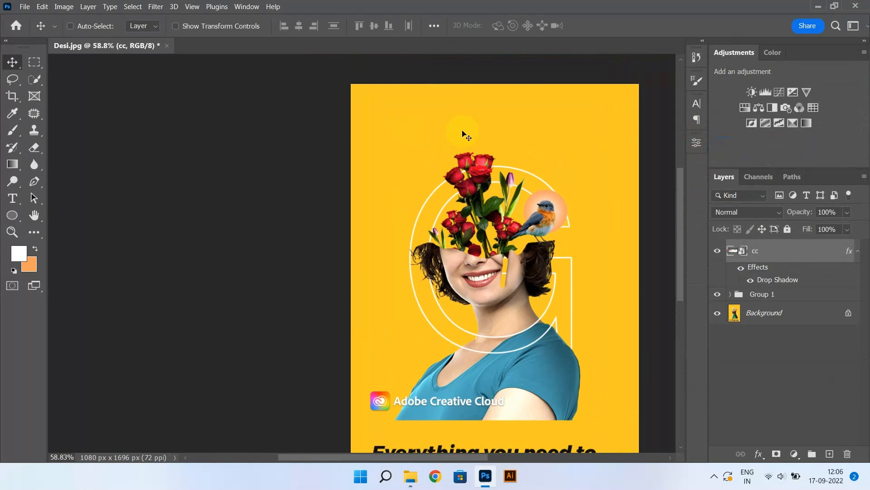
key("t")
left_click(458, 132)
type("H Grap")
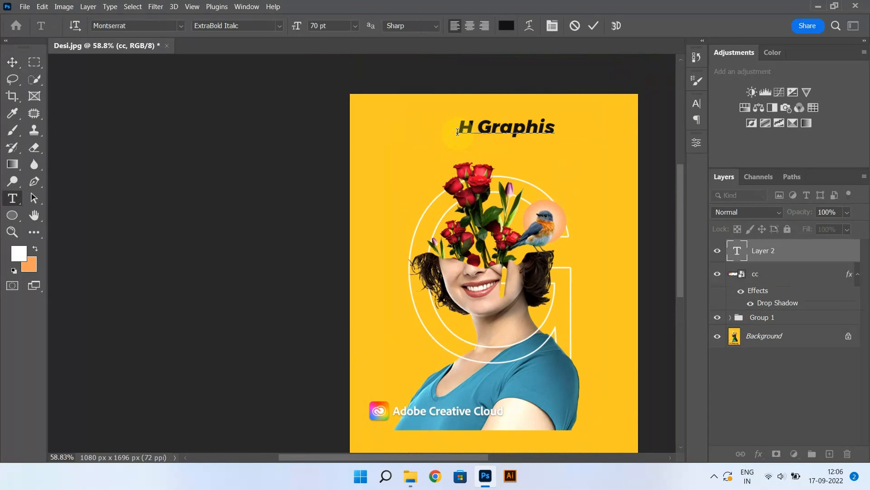
type("hicsPro")
Restyle the whole title in a thin upright Montserrat weight and color it white
key("ctrl+a")
key("ctrl+t")
left_click(677, 121)
left_click(691, 197)
left_click(507, 26)
left_click_drag(594, 191, 47, 35)
key("Return")
Position the title above the roses, near the poster's upper edge, and adjust it with Free Transform
left_click(12, 62)
left_click_drag(526, 132, 549, 128)
scroll(497, 161, "down", 4)
key("ctrl+t")
key("Return")
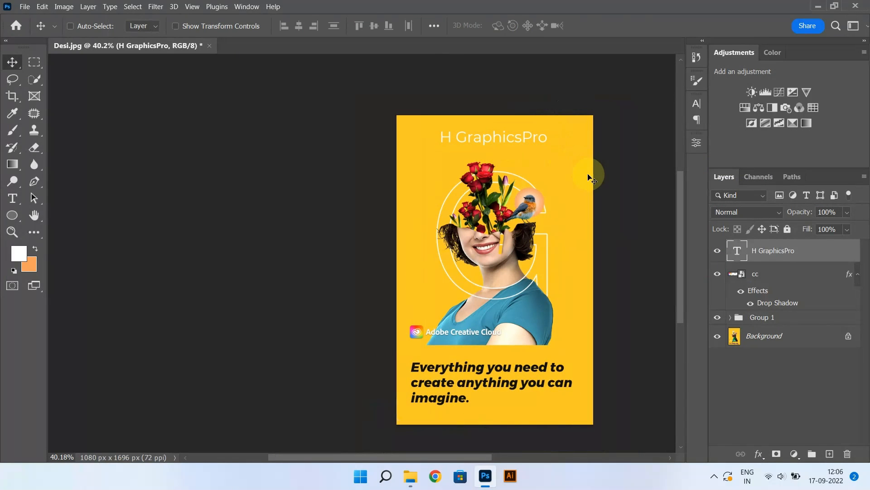